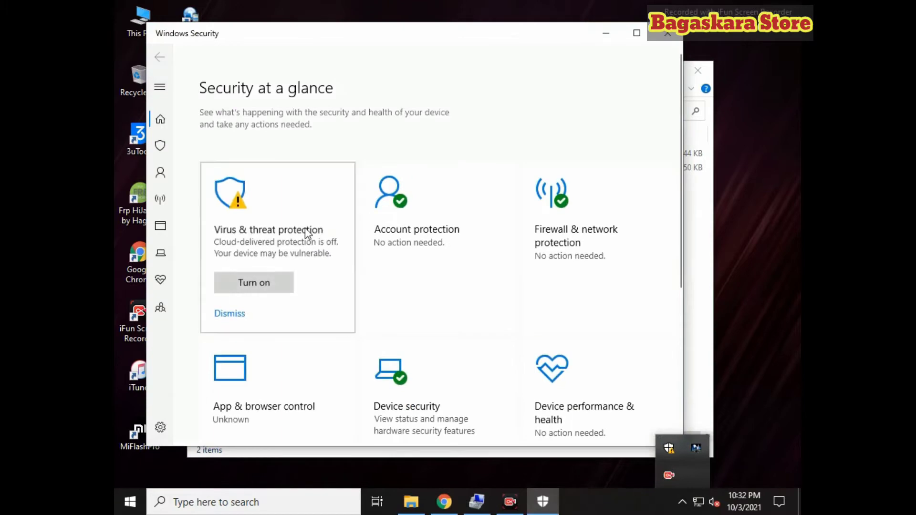
# Switch Real-time protection off under Virus & threat protection settings, then minimize Windows Security
pyautogui.scroll(-3, 253, 310)
pyautogui.click(243, 338)
pyautogui.click(222, 246)
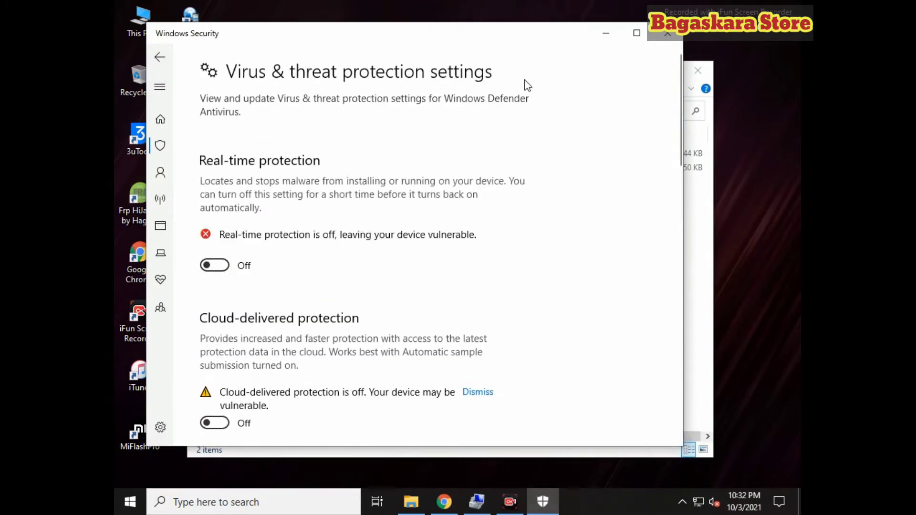
pyautogui.click(606, 33)
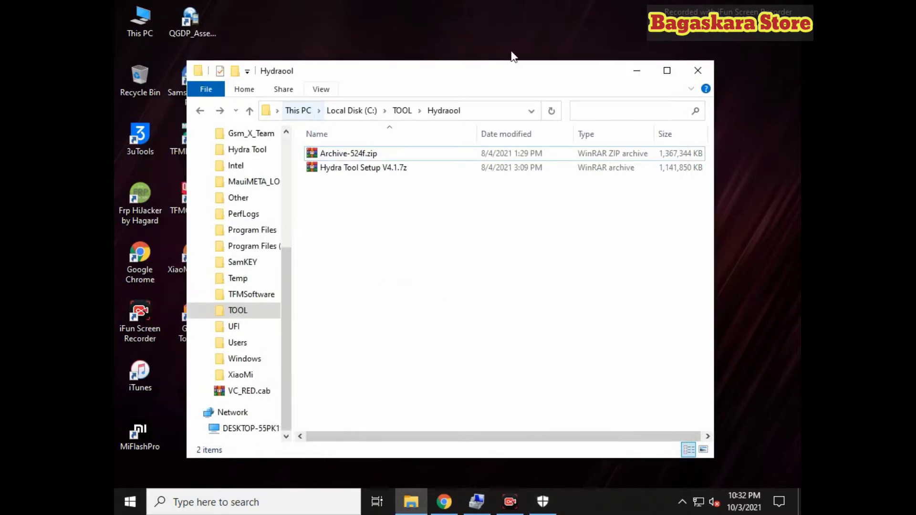
# Extract Hydra Tool Setup V4.1.7z with its password into 'Hydra Tool Setup V4.1' and open that folder
pyautogui.click(391, 173)
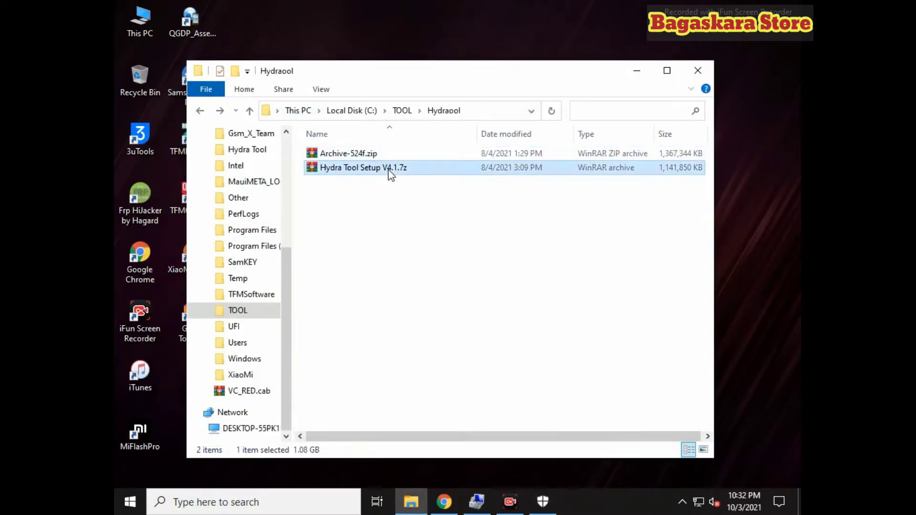
pyautogui.rightClick(390, 173)
pyautogui.click(420, 235)
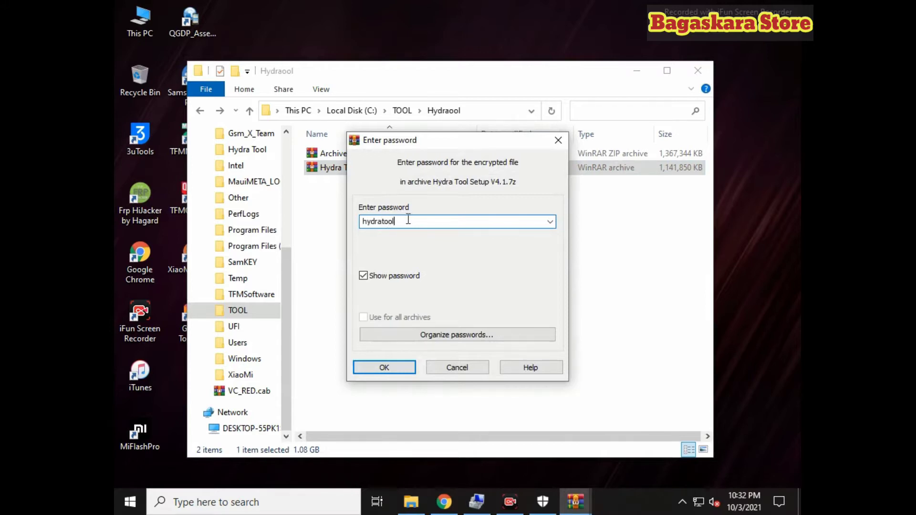
pyautogui.click(375, 362)
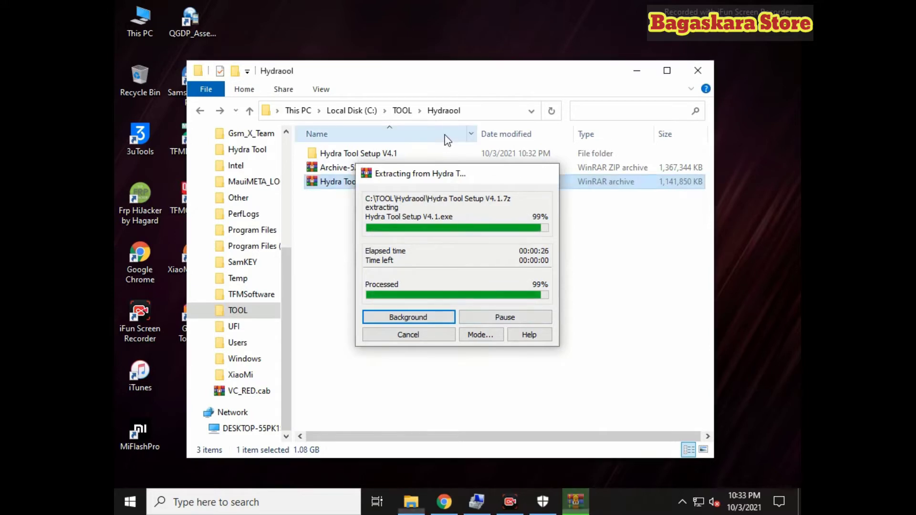
pyautogui.doubleClick(410, 156)
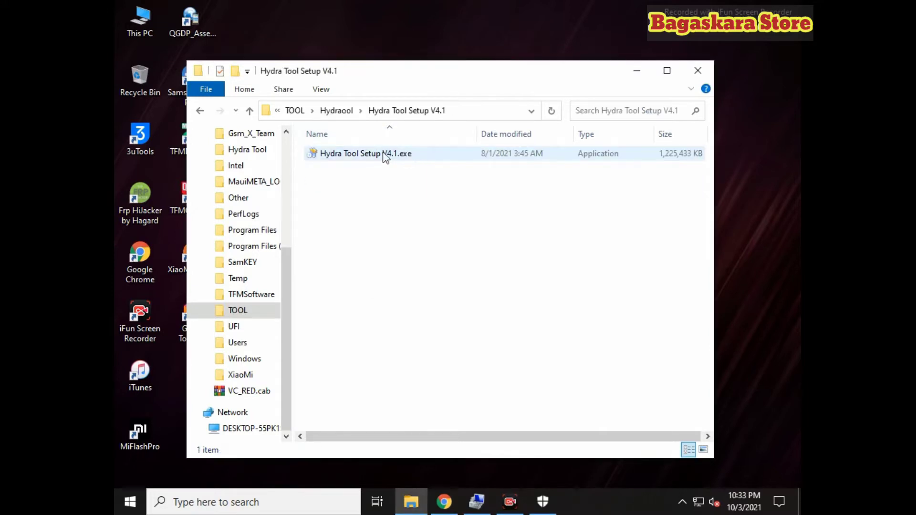
# Extract Archive-524f.zip into an 'Archive-524f' folder in Hydraool and open it
pyautogui.click(200, 111)
pyautogui.rightClick(411, 172)
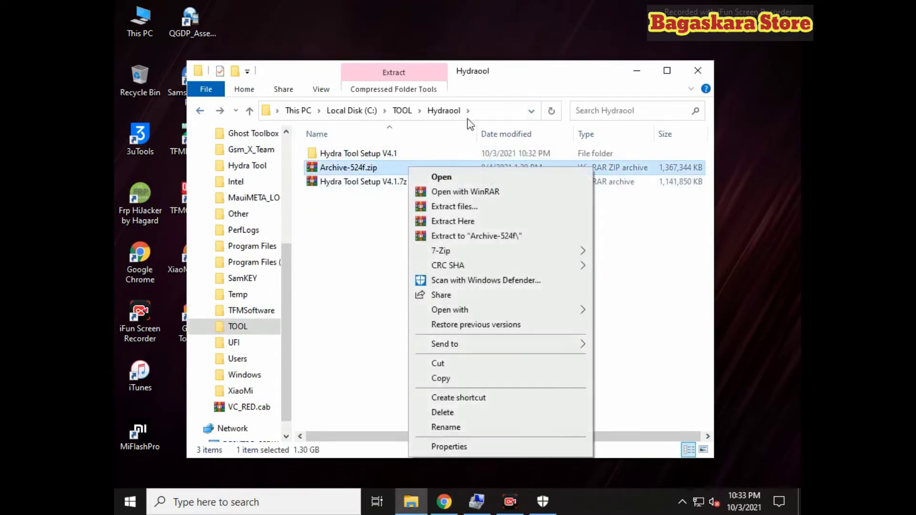
pyautogui.click(462, 235)
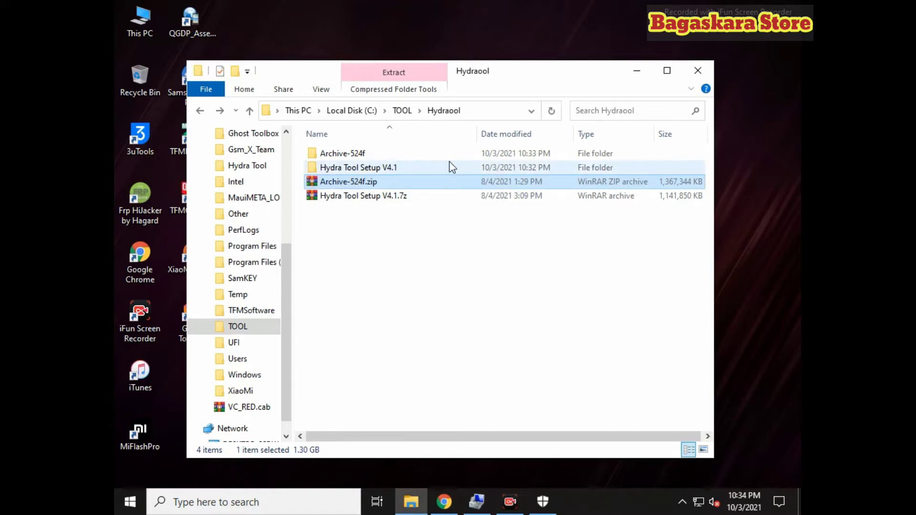
pyautogui.doubleClick(377, 153)
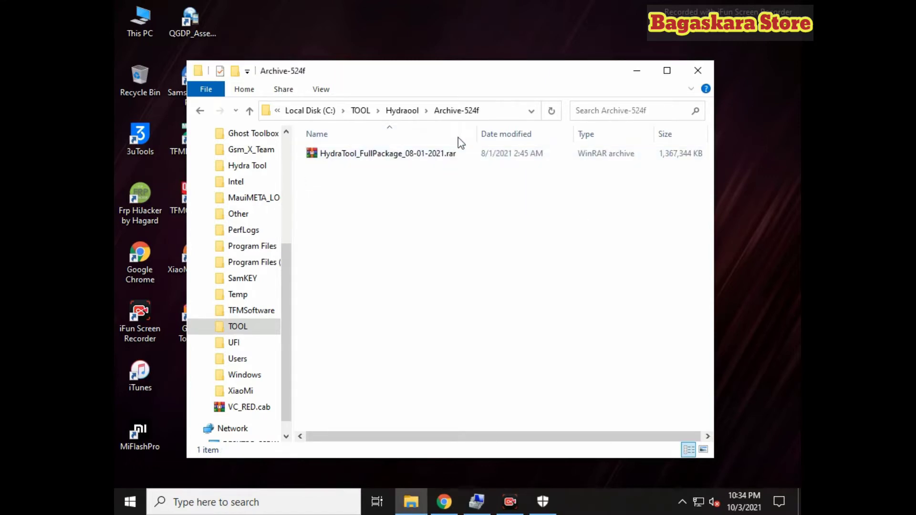
# Extract HydraTool_FullPackage_08-01-2021.rar into its own folder, entering the archive password
pyautogui.click(401, 159)
pyautogui.rightClick(417, 158)
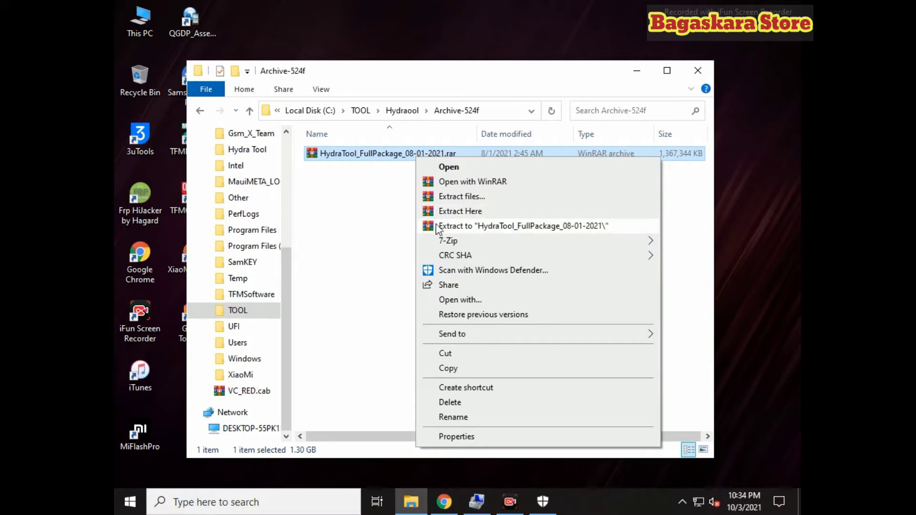
pyautogui.click(422, 225)
pyautogui.click(411, 218)
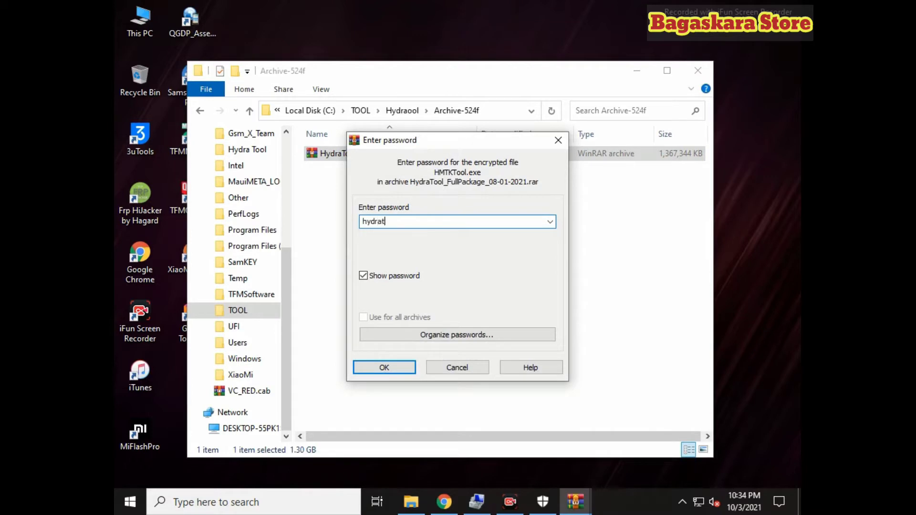
pyautogui.write('hydratool')
pyautogui.click(408, 370)
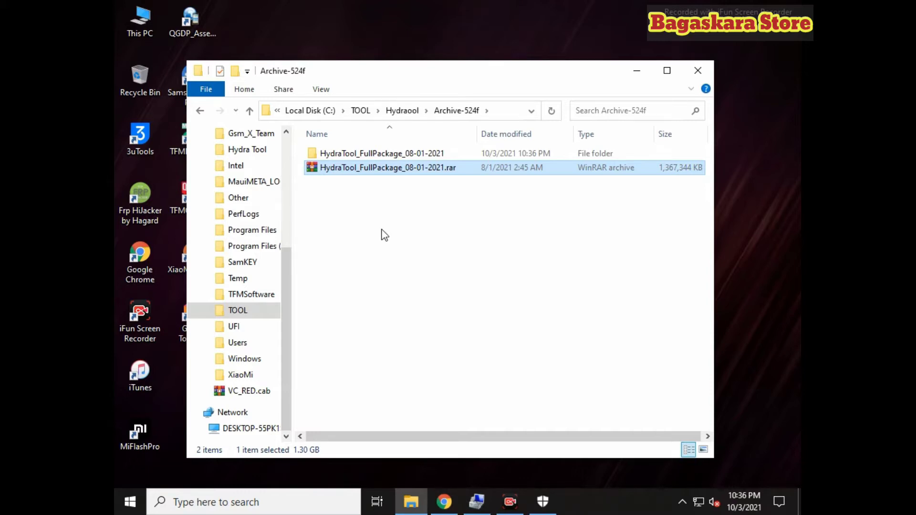
# Run Hydra Tool Setup V4.1.exe from the Hydra Tool Setup V4.1 folder as administrator
pyautogui.click(200, 113)
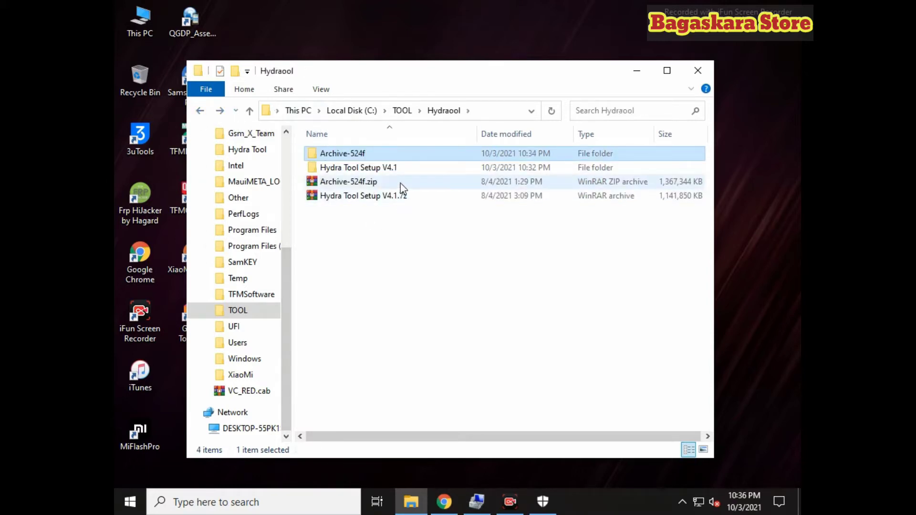
pyautogui.doubleClick(395, 168)
pyautogui.rightClick(366, 159)
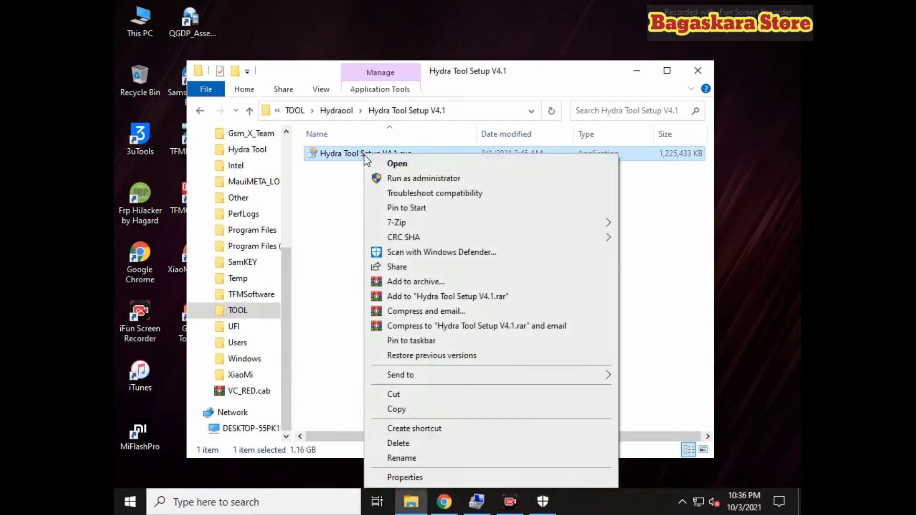
pyautogui.click(379, 179)
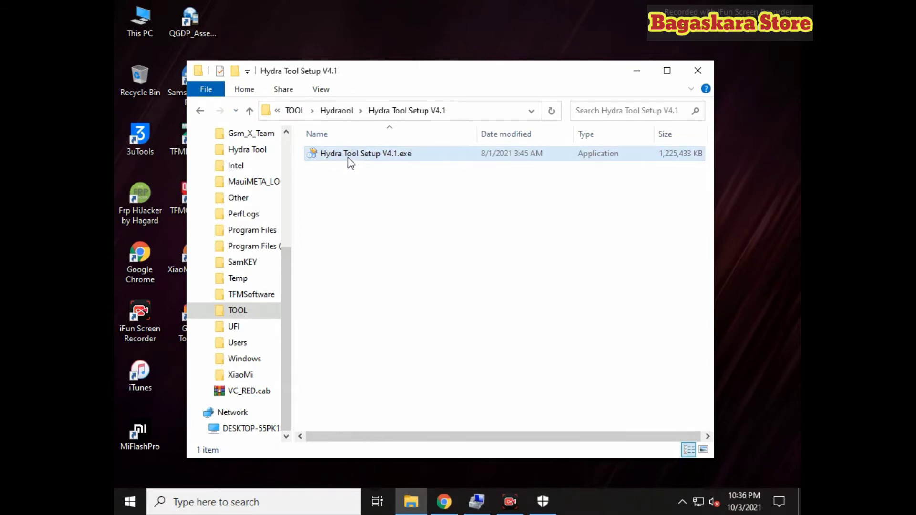
pyautogui.rightClick(350, 161)
pyautogui.click(368, 178)
pyautogui.rightClick(362, 155)
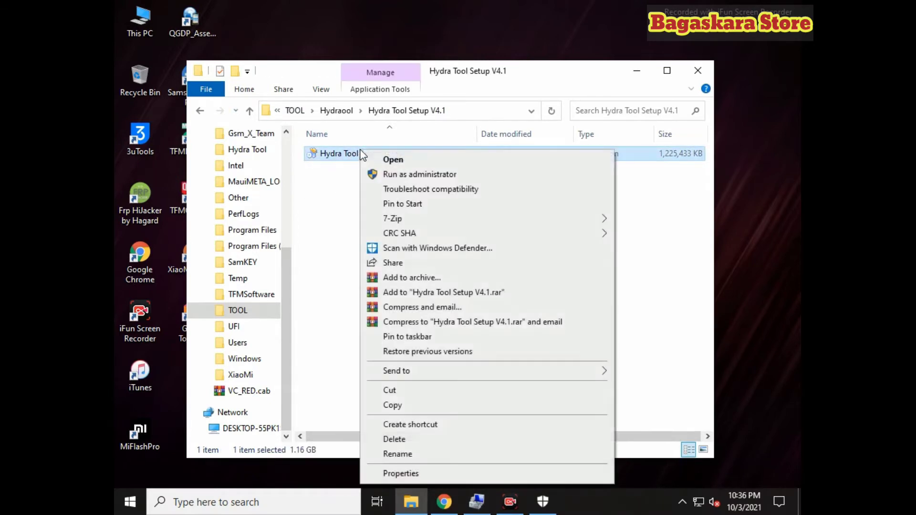
pyautogui.click(376, 181)
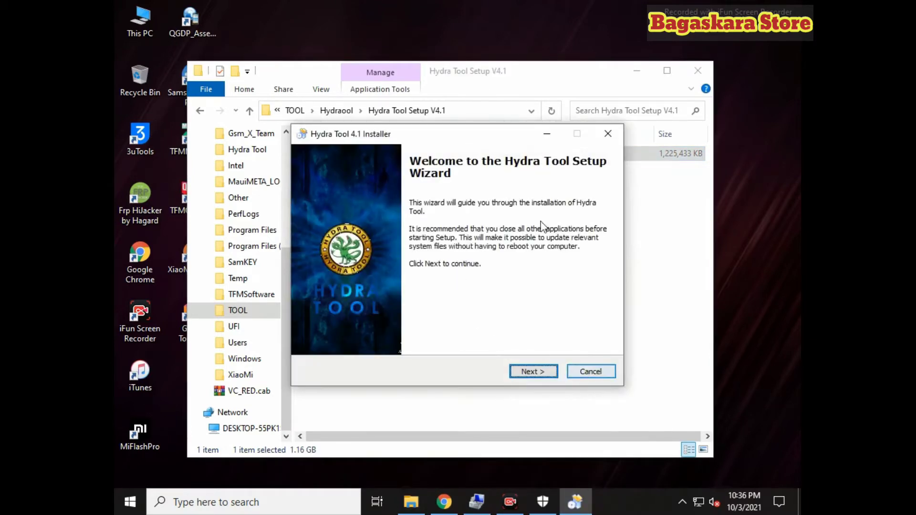
# Accept the licence and install Hydra Tool into C:\Hydra Tool with a desktop icon
pyautogui.click(553, 373)
pyautogui.click(553, 372)
pyautogui.click(553, 372)
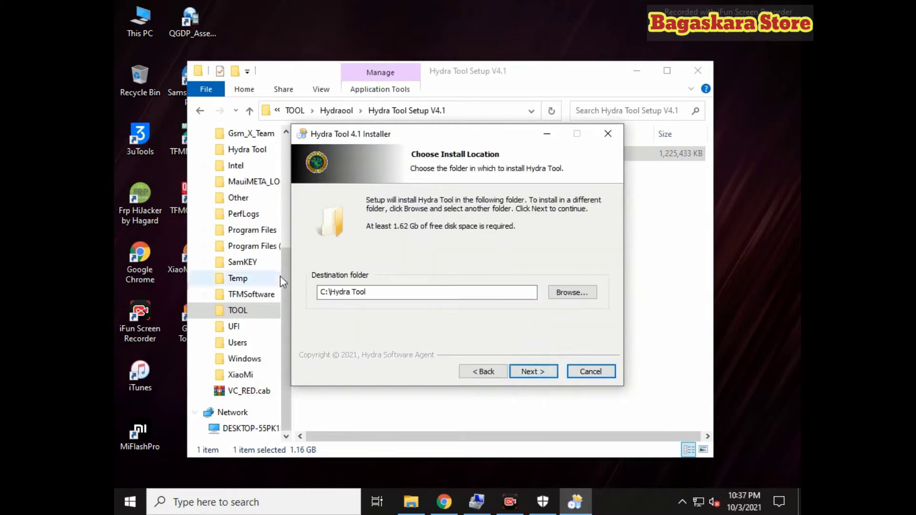
pyautogui.click(529, 372)
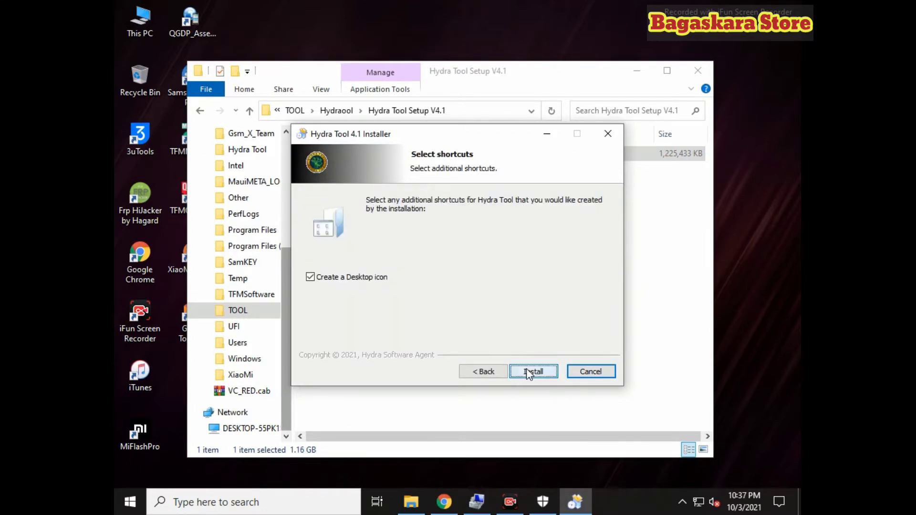
pyautogui.click(528, 372)
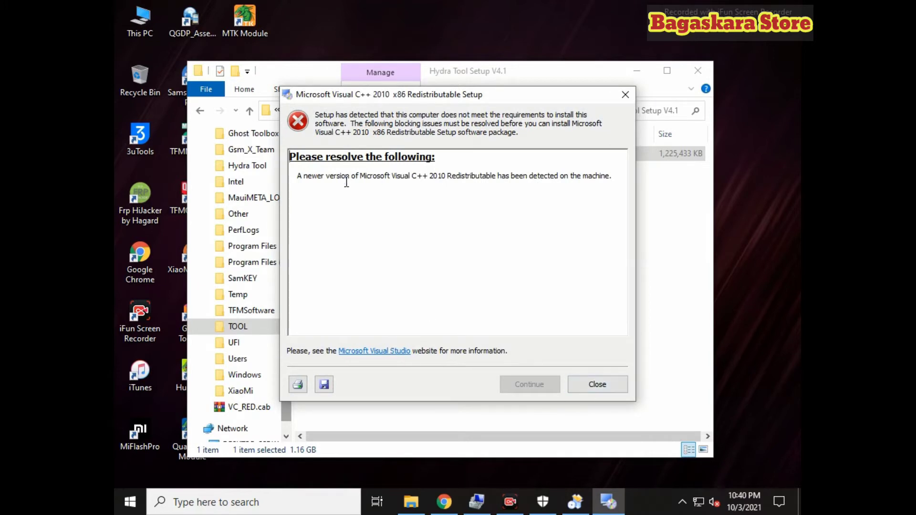
# Close the Visual C++ notice, install the Alcor smart card reader driver, and finish Hydra setup
pyautogui.click(612, 390)
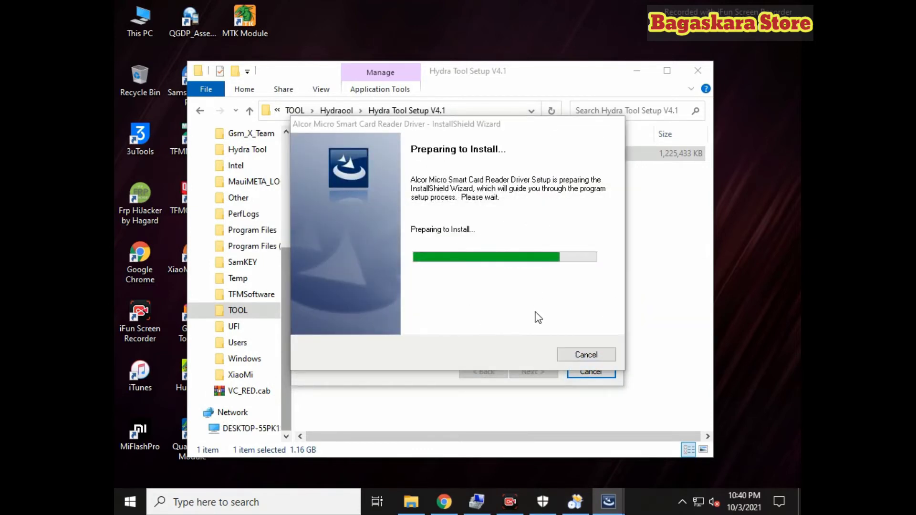
pyautogui.click(543, 373)
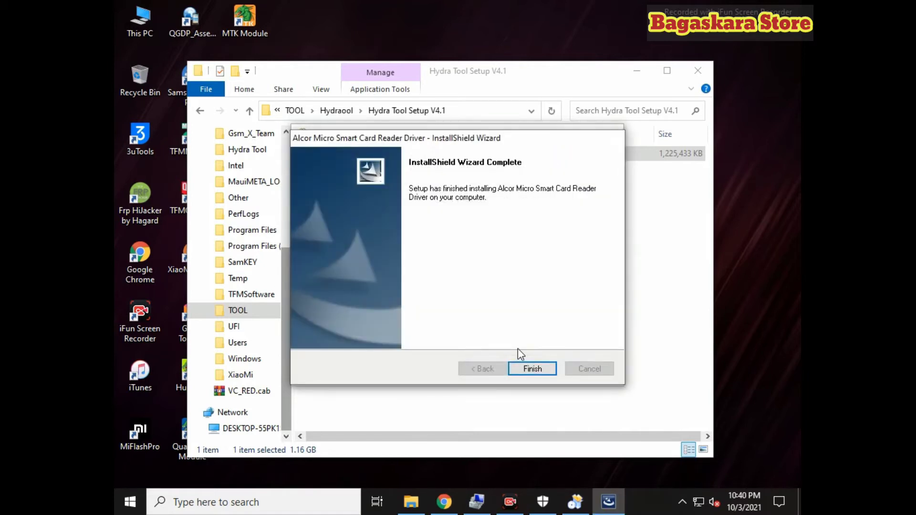
pyautogui.click(532, 369)
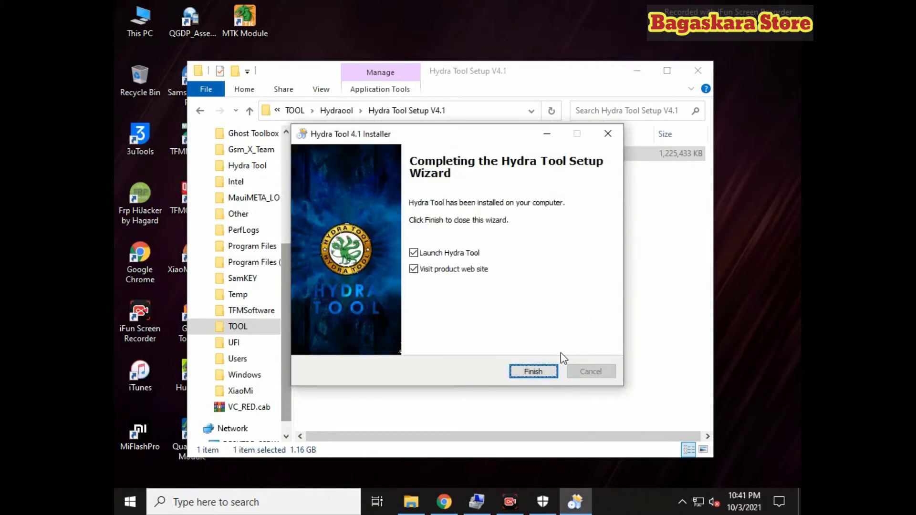
pyautogui.click(539, 374)
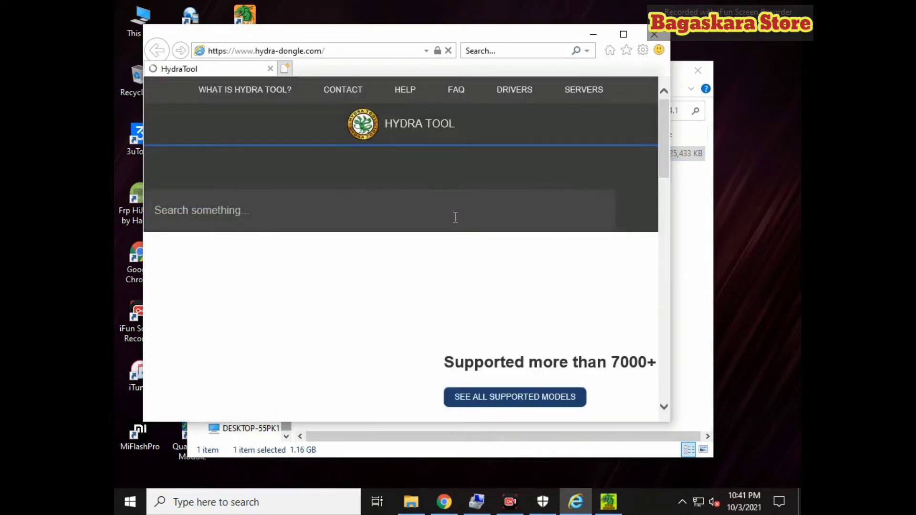
# Minimize the hydra-dongle.com page in Internet Explorer after scrolling through it
pyautogui.scroll(-4, 419, 273)
pyautogui.scroll(-2, 419, 273)
pyautogui.scroll(7, 415, 272)
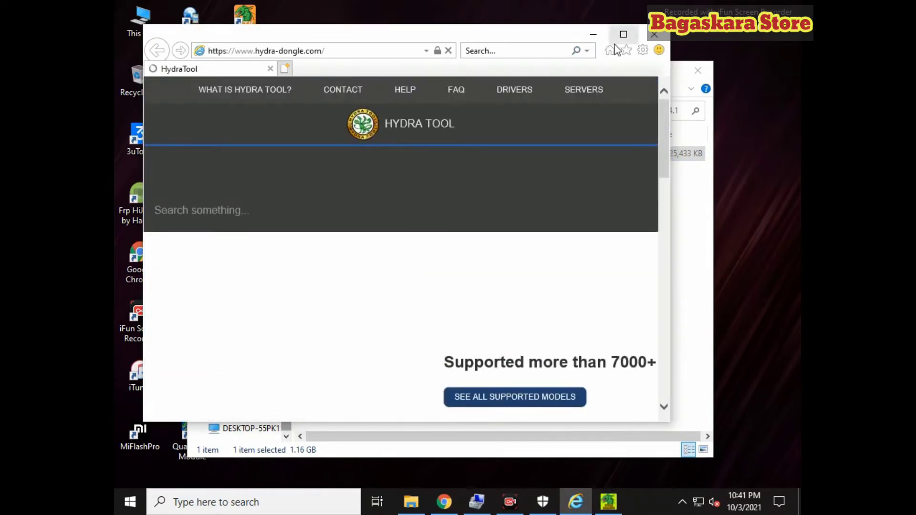
pyautogui.click(591, 35)
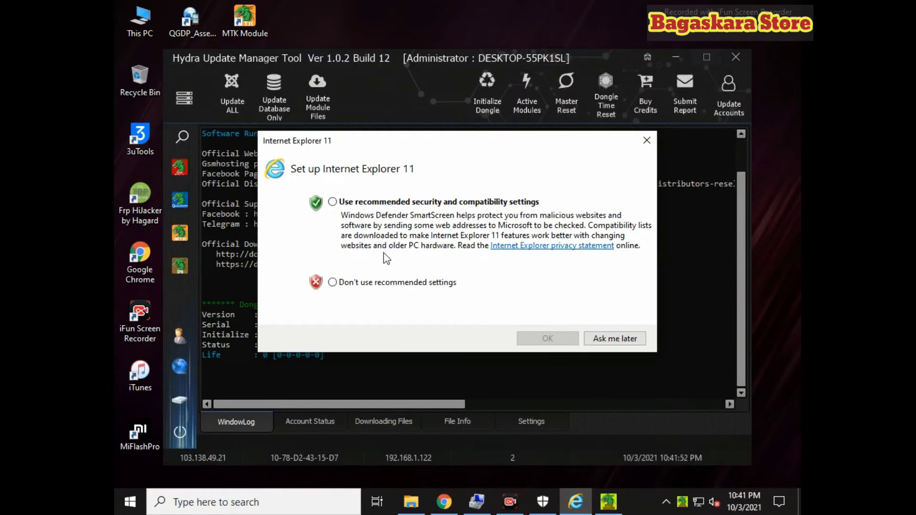
# Close the Internet Explorer 11 setup prompt and show Local Disk (C:) in File Explorer
pyautogui.click(647, 139)
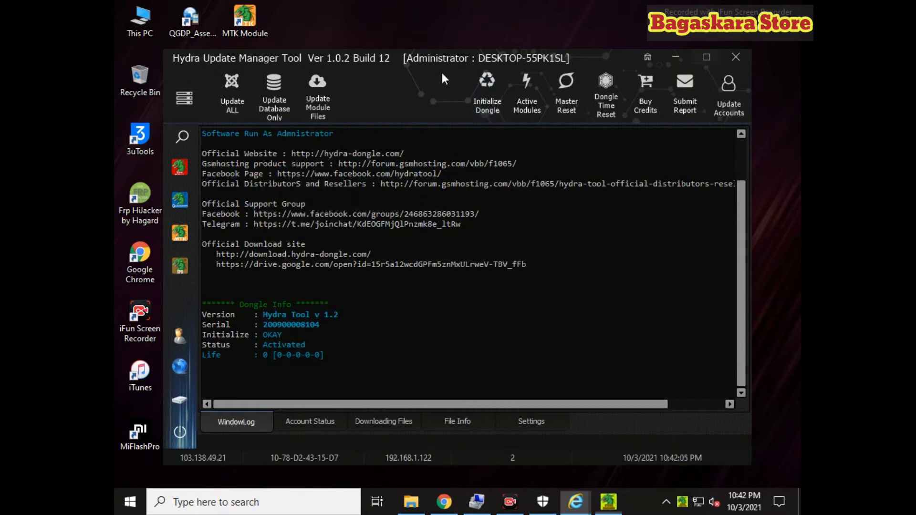
pyautogui.click(411, 501)
pyautogui.moveTo(283, 336); pyautogui.dragTo(283, 250)
pyautogui.scroll(3, 282, 251)
pyautogui.click(250, 245)
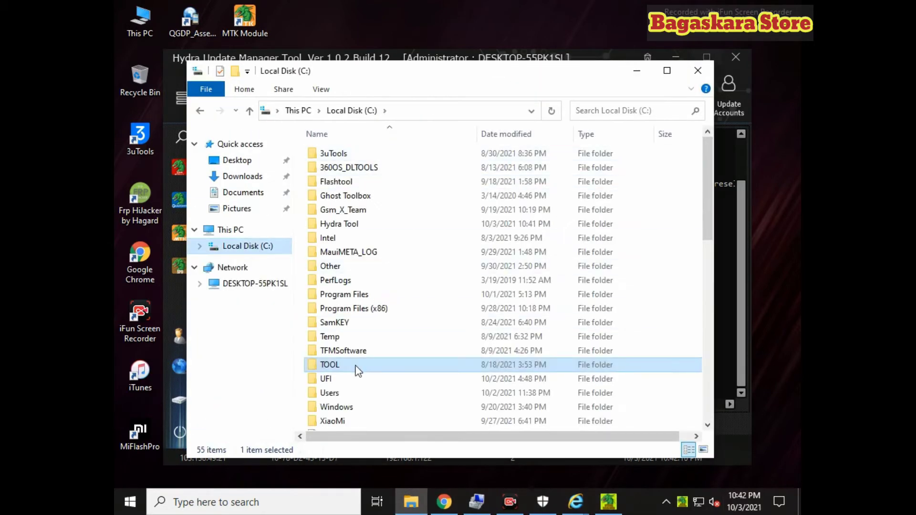
# Look inside C:\Hydra Tool, then browse via Users > TOOL > Hydraool to the Archive-524f folder
pyautogui.doubleClick(365, 224)
pyautogui.scroll(-6, 347, 344)
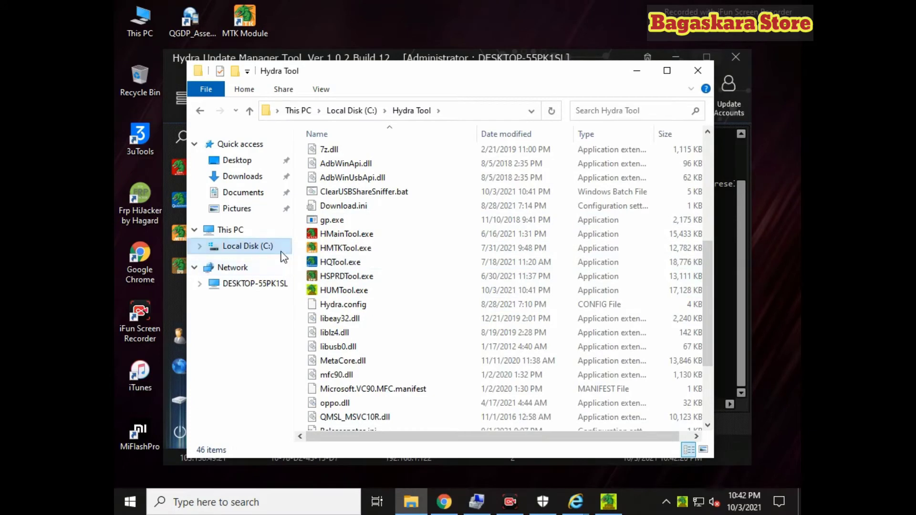
pyautogui.click(242, 246)
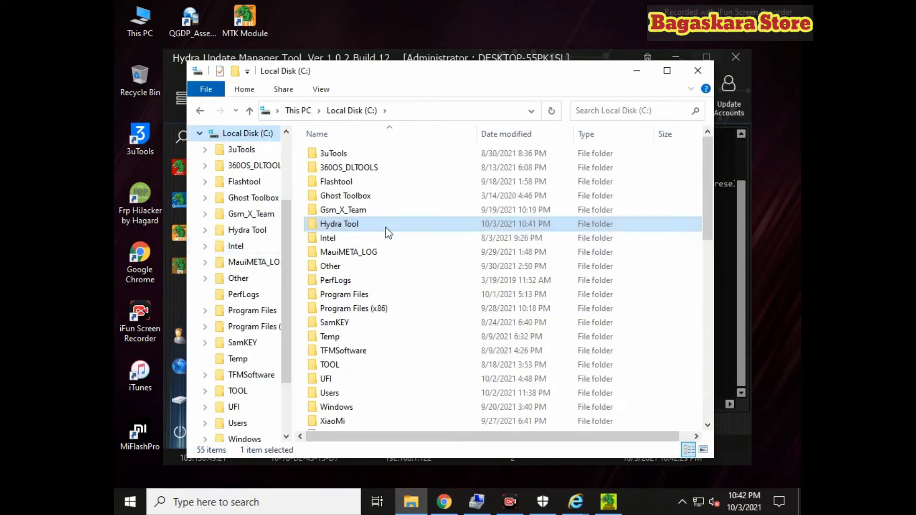
pyautogui.scroll(-1, 282, 367)
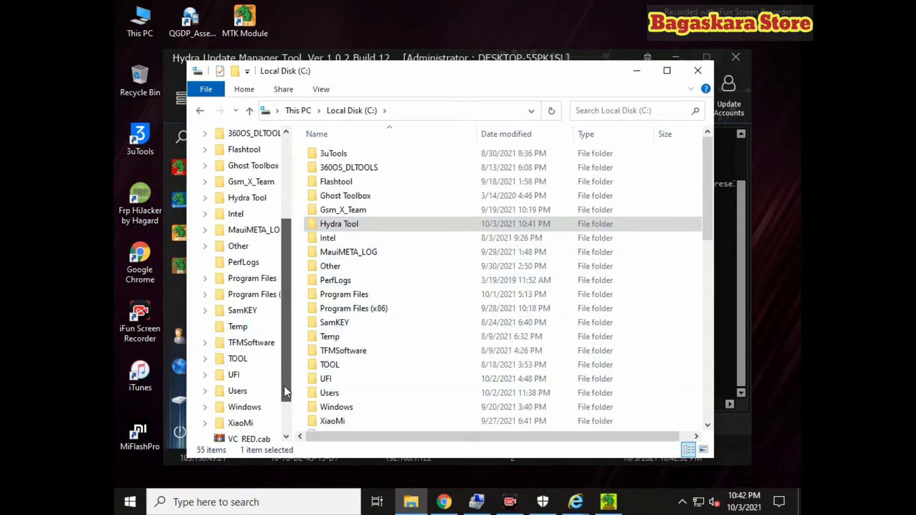
pyautogui.click(259, 378)
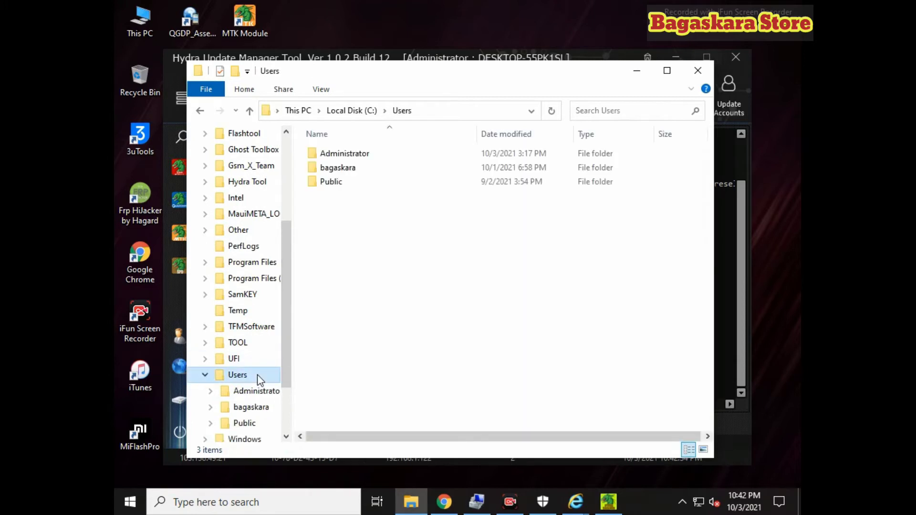
pyautogui.click(256, 343)
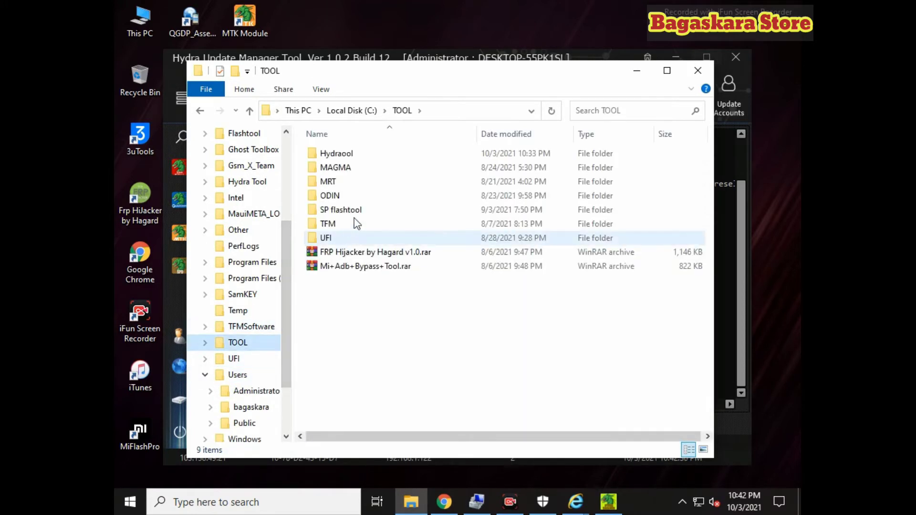
pyautogui.click(357, 157)
pyautogui.doubleClick(357, 157)
pyautogui.doubleClick(361, 155)
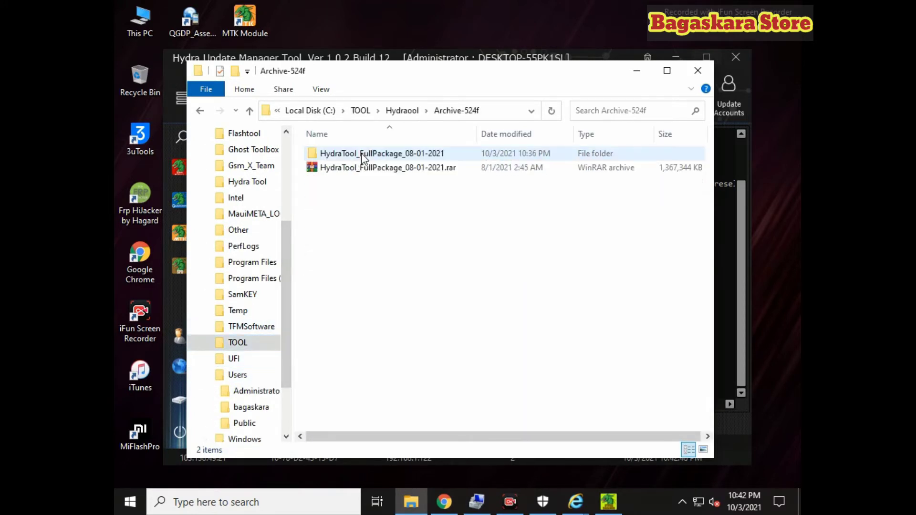
# Close Hydra Update Manager Tool and confirm with OK
pyautogui.click(718, 291)
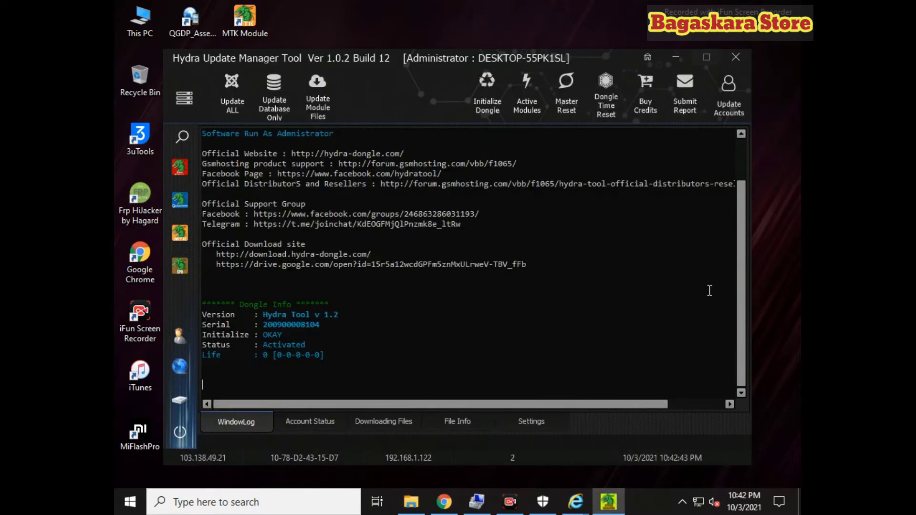
pyautogui.click(736, 57)
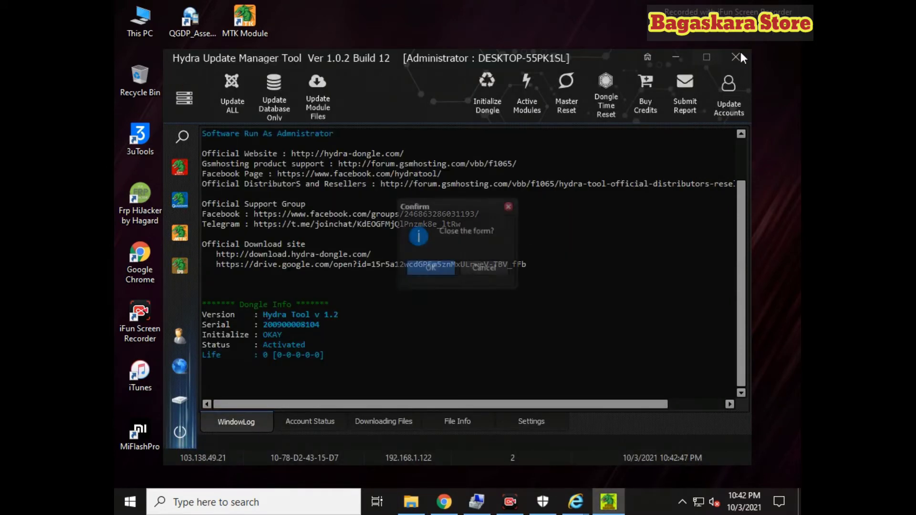
pyautogui.click(444, 271)
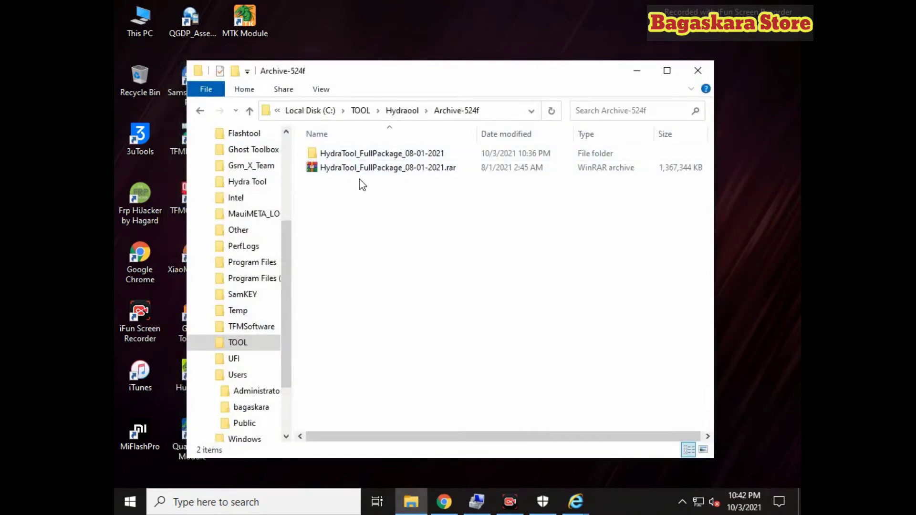
# Copy all 35 items in the HydraTool_FullPackage_08-01-2021 folder
pyautogui.doubleClick(384, 156)
pyautogui.scroll(-4, 475, 385)
pyautogui.scroll(-3, 475, 385)
pyautogui.scroll(6, 521, 334)
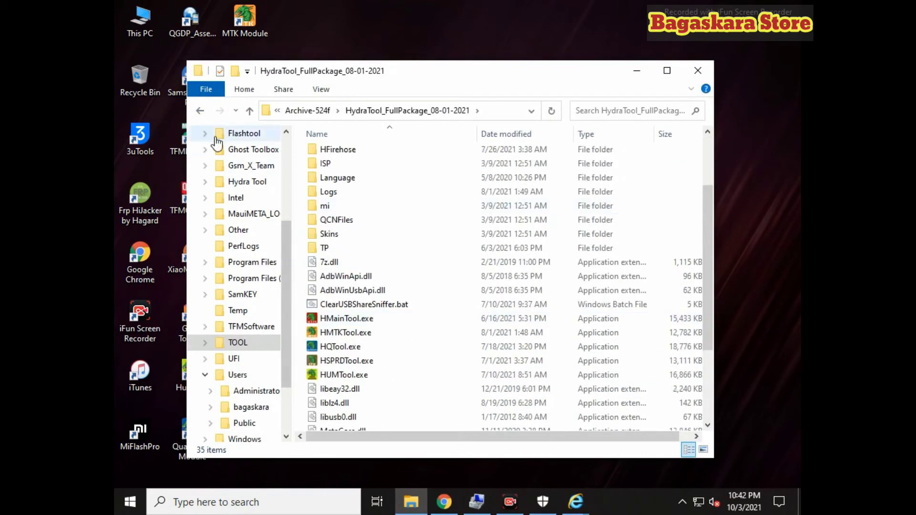
pyautogui.doubleClick(200, 110)
pyautogui.doubleClick(344, 154)
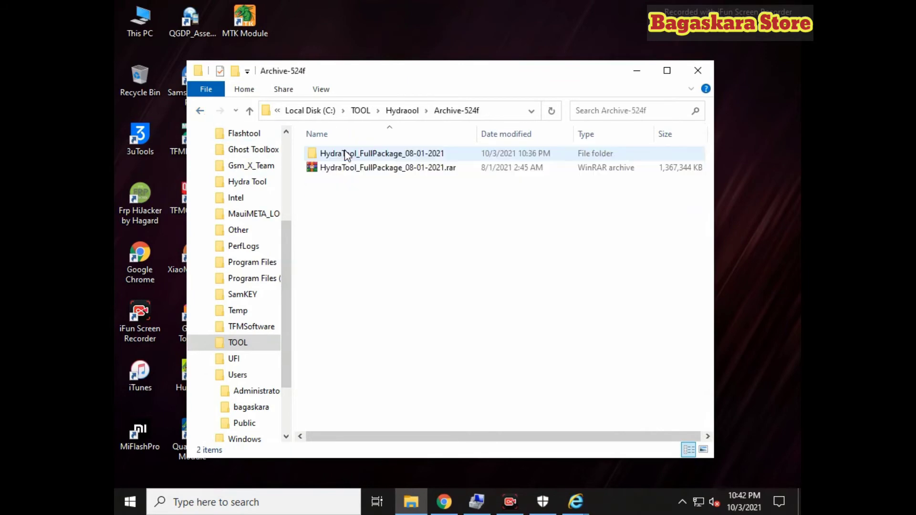
pyautogui.doubleClick(344, 153)
pyautogui.click(344, 153)
pyautogui.click(667, 70)
pyautogui.moveTo(693, 85); pyautogui.dragTo(212, 496)
pyautogui.rightClick(393, 274)
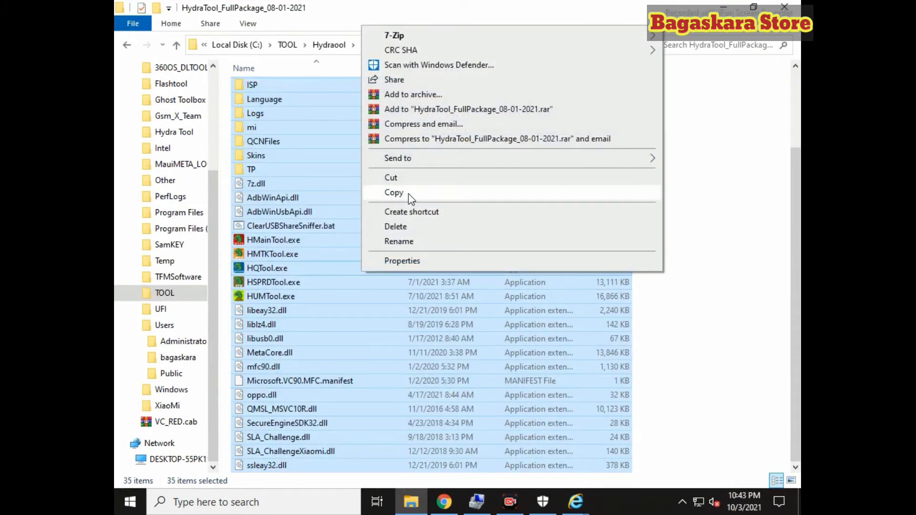
pyautogui.click(389, 190)
# Open the C:\Hydra Tool install folder as the destination for the copied files
pyautogui.scroll(3, 210, 224)
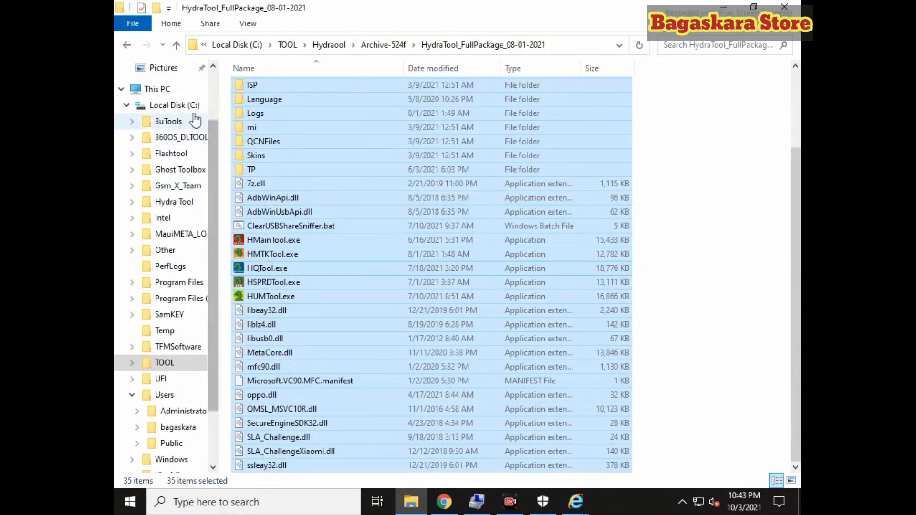
pyautogui.click(189, 107)
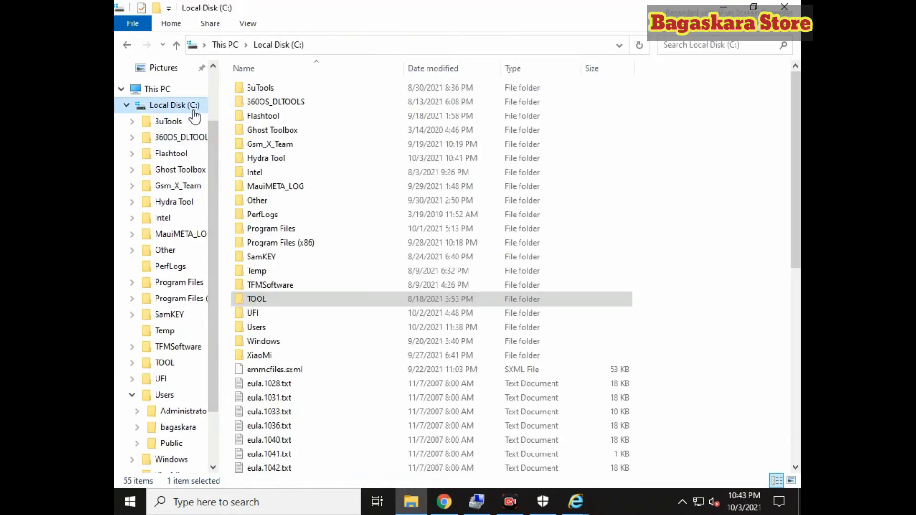
pyautogui.doubleClick(301, 159)
pyautogui.rightClick(668, 173)
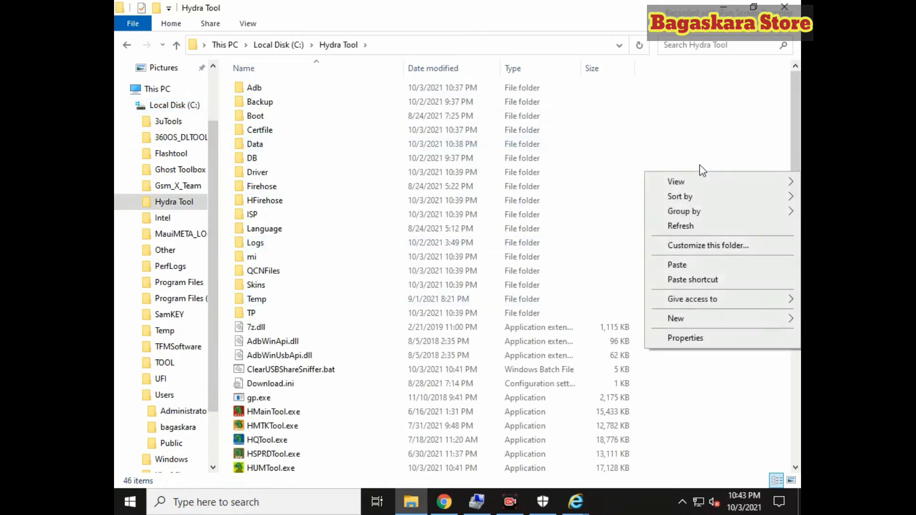
# Paste the package into C:\Hydra Tool, replacing the 4,564 same-named files
pyautogui.click(708, 265)
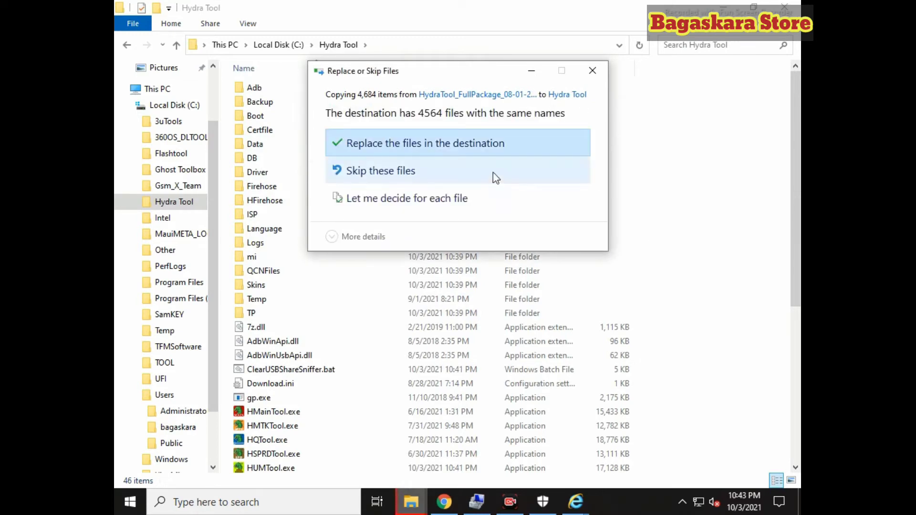
pyautogui.click(454, 155)
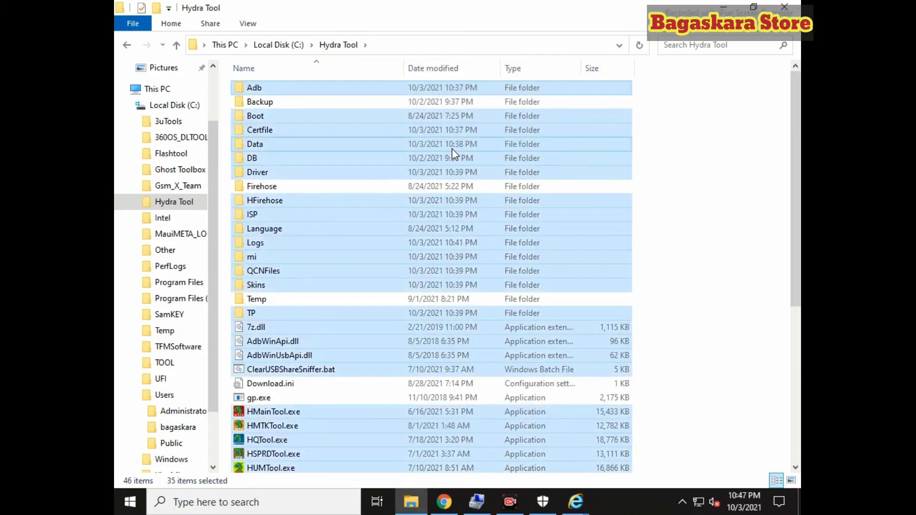
pyautogui.scroll(-6, 508, 206)
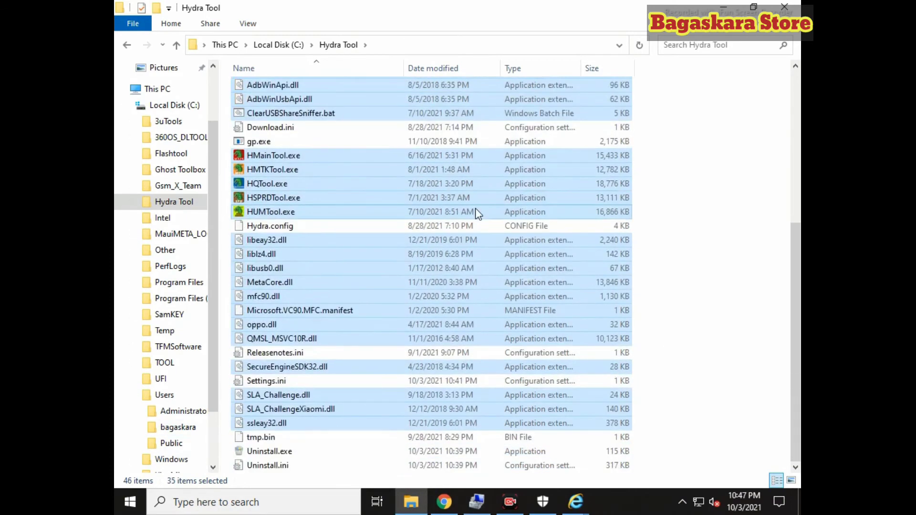
# Run HUMTool.exe from C:\Hydra Tool as administrator
pyautogui.click(785, 7)
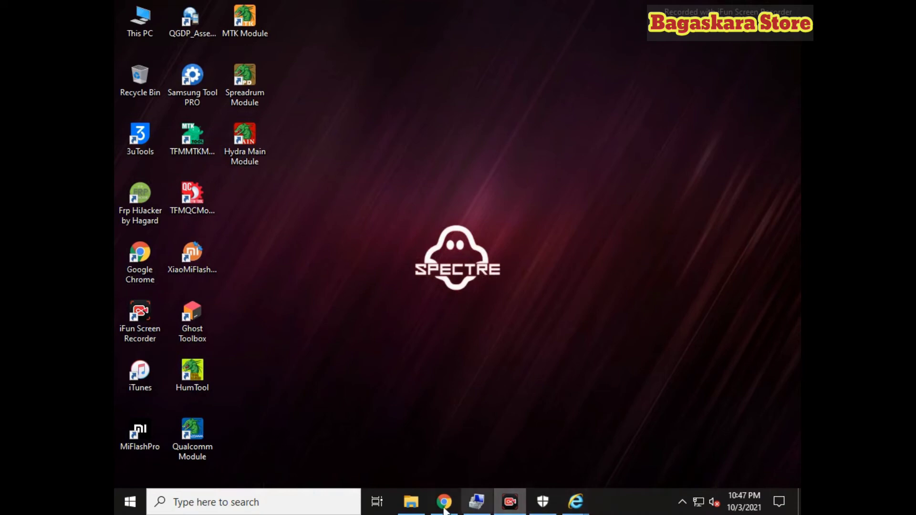
pyautogui.click(413, 502)
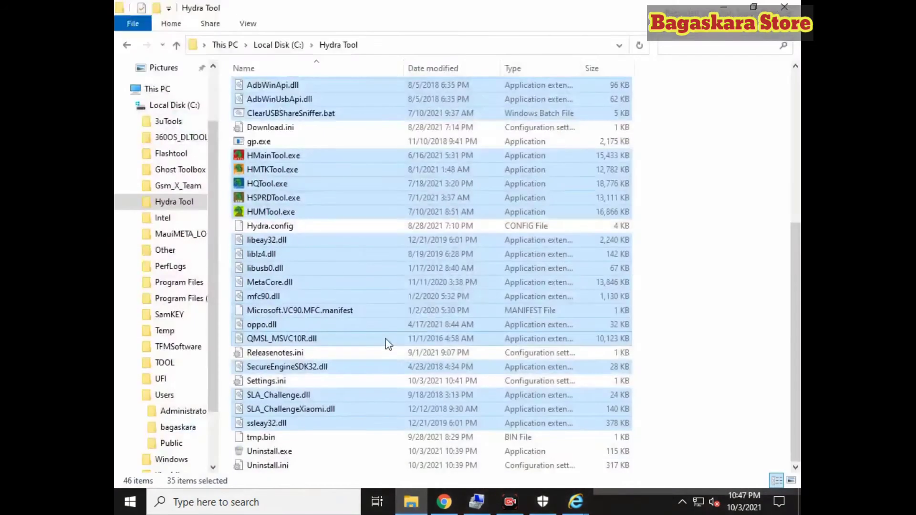
pyautogui.click(762, 190)
pyautogui.click(292, 216)
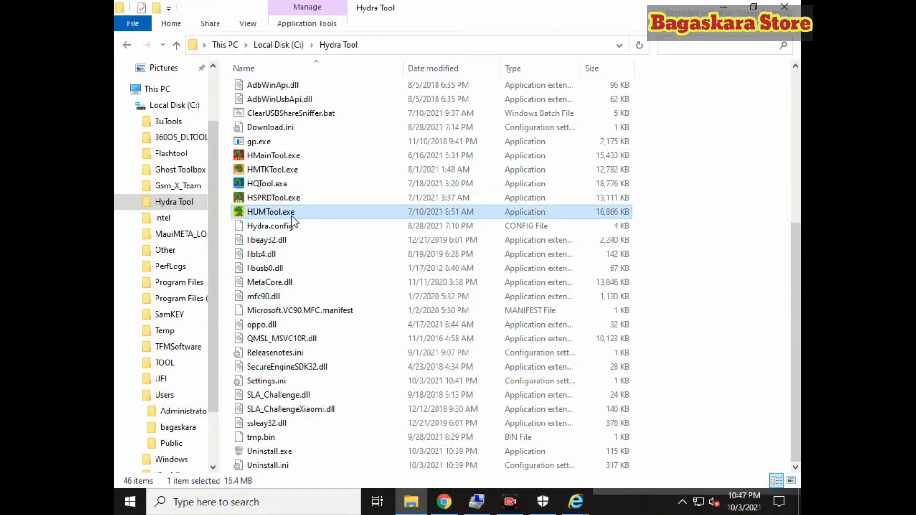
pyautogui.rightClick(270, 212)
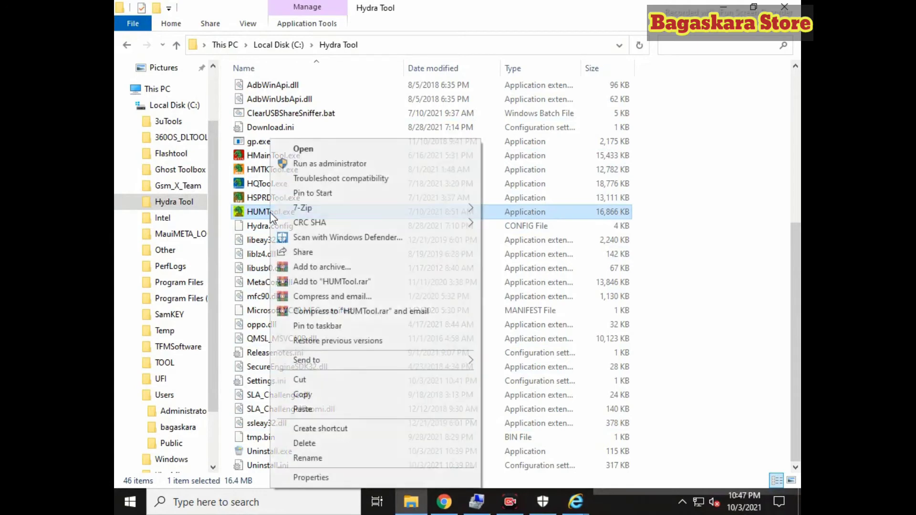
pyautogui.click(313, 164)
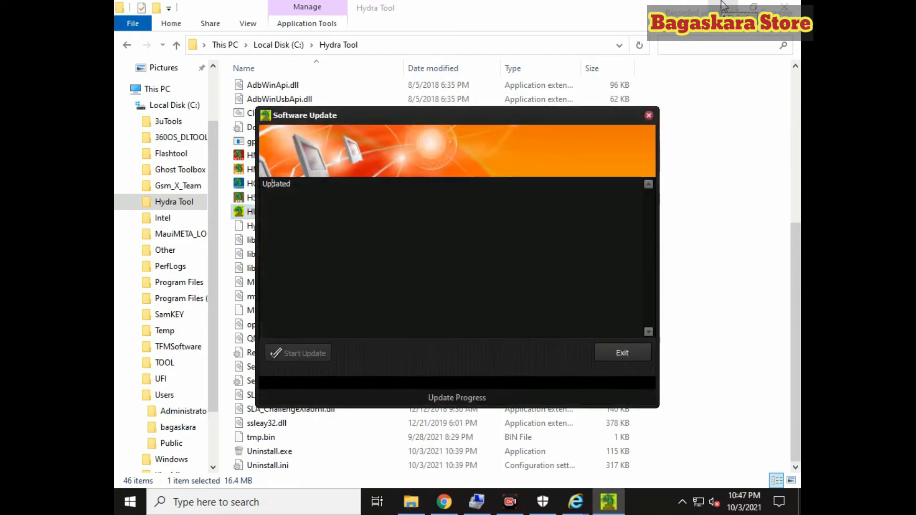
pyautogui.click(723, 7)
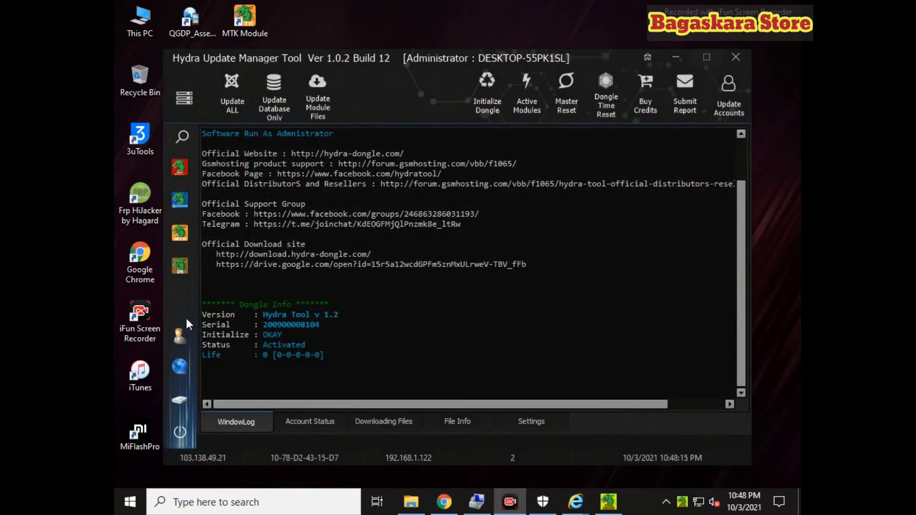
# Run Update ALL to activate and update the Main, MediaTek, Qualcomm and Spreadtrum modules
pyautogui.click(233, 101)
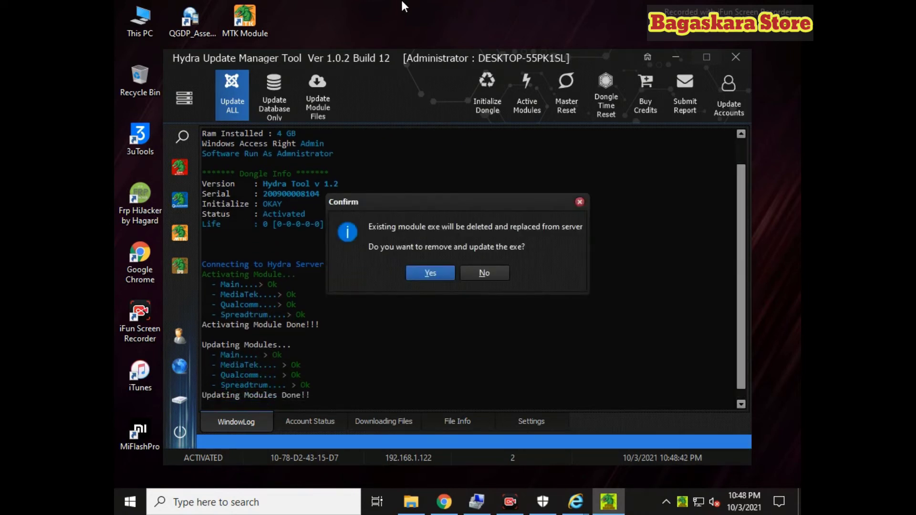
# Approve replacing the module exes and auto-download the 11 updatable items
pyautogui.click(425, 275)
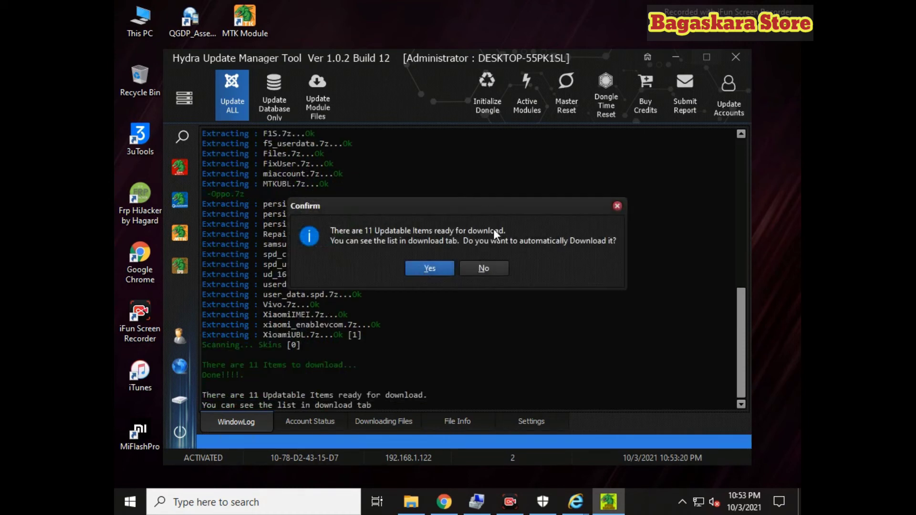
pyautogui.click(442, 272)
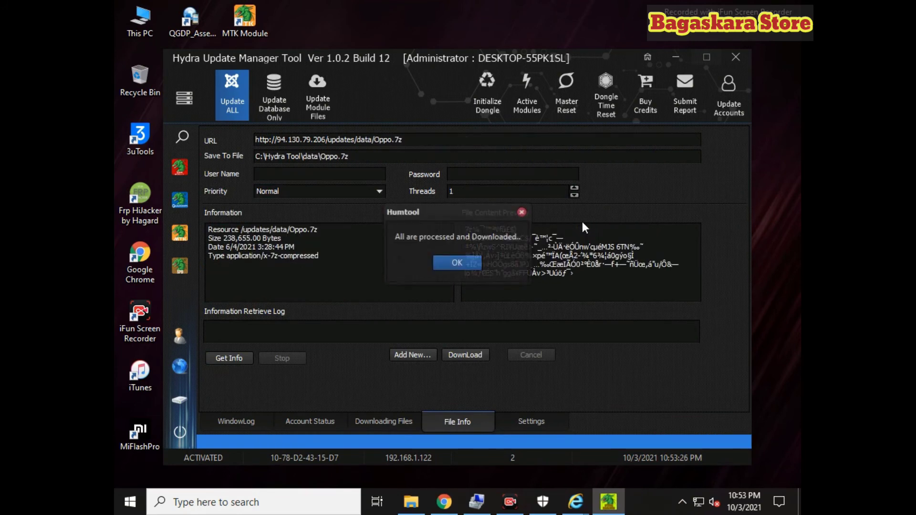
# Acknowledge the download completion and minimize the update manager to the tray
pyautogui.click(452, 274)
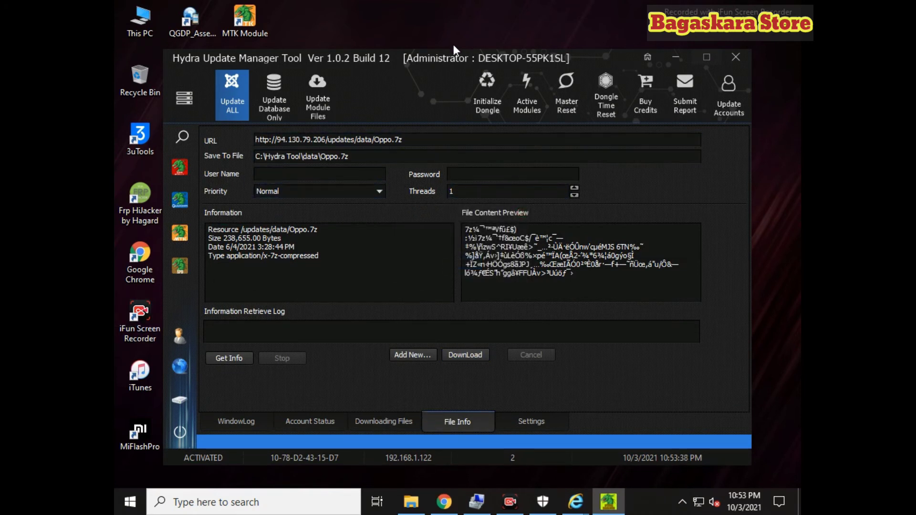
pyautogui.moveTo(531, 67); pyautogui.dragTo(665, 69)
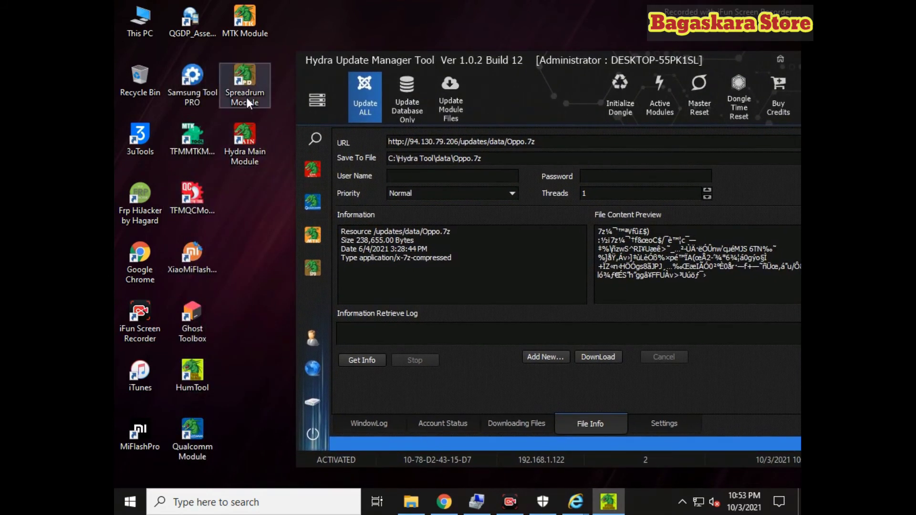
pyautogui.moveTo(777, 61); pyautogui.dragTo(678, 56)
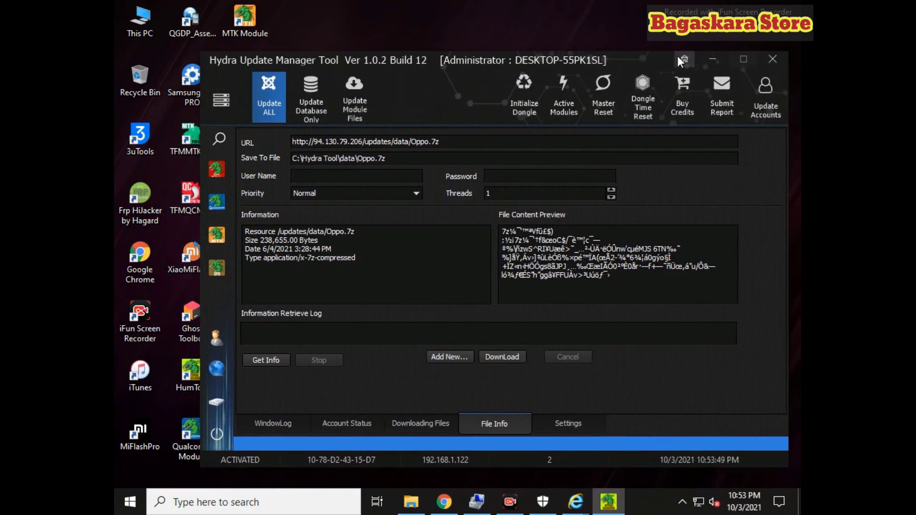
pyautogui.click(711, 58)
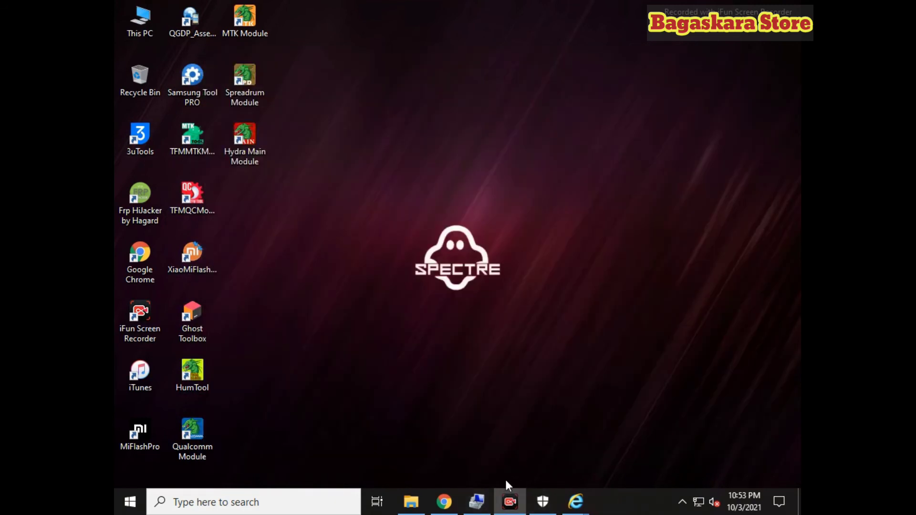
pyautogui.click(683, 502)
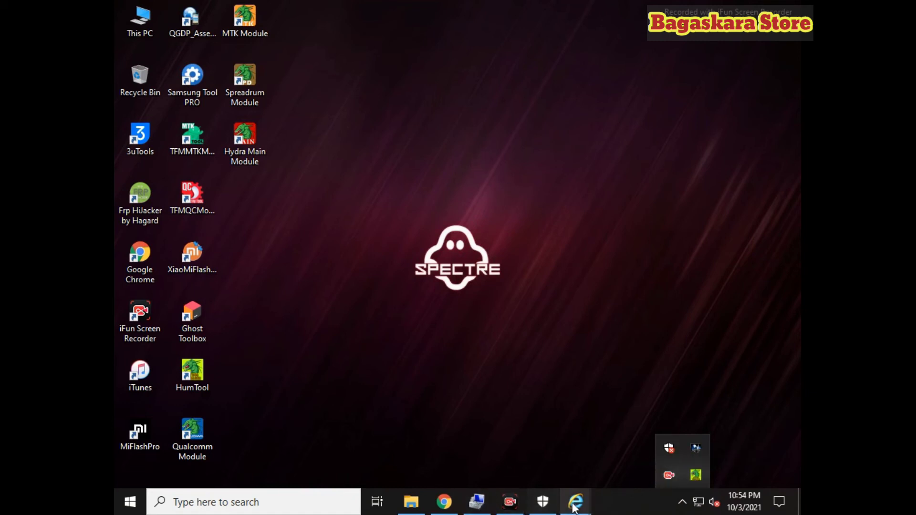
# Close the Microsoft Edge download page and the HydraTool website window
pyautogui.moveTo(576, 502)
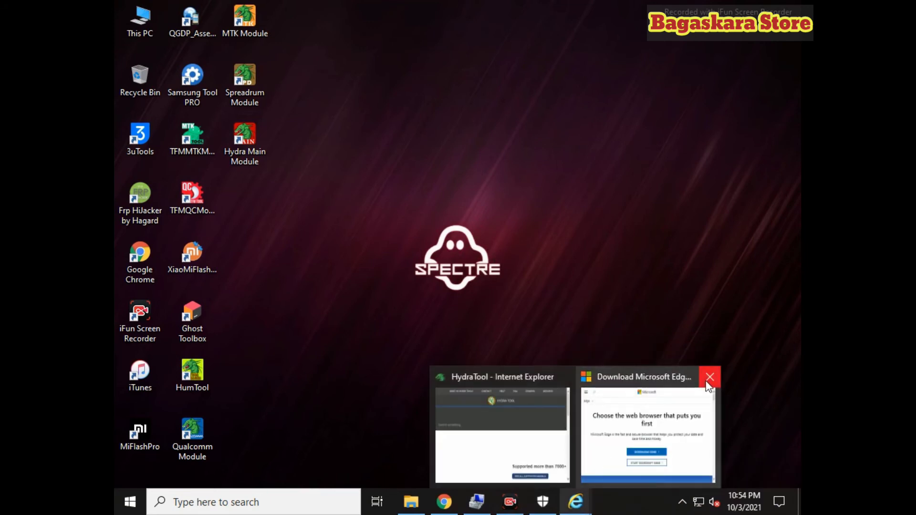
pyautogui.click(710, 377)
pyautogui.click(559, 382)
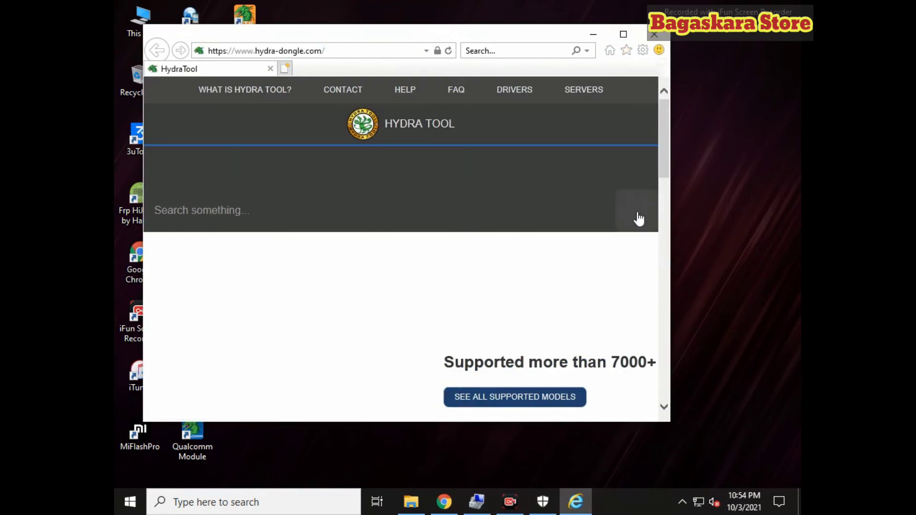
pyautogui.click(655, 37)
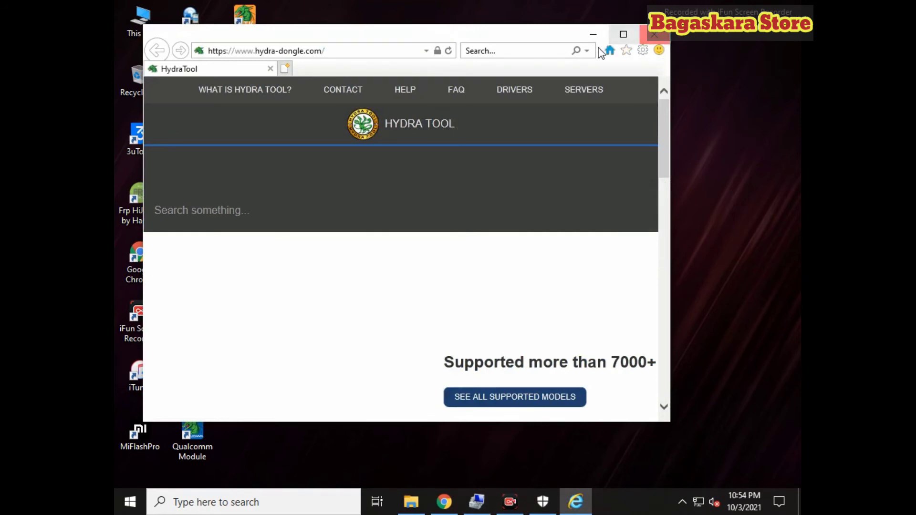
pyautogui.click(682, 501)
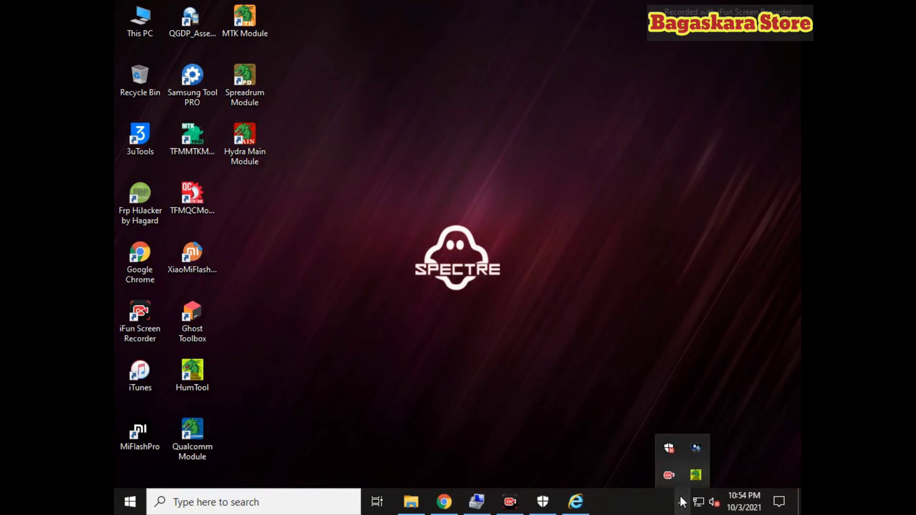
# Restore the update manager from the tray and close it, confirming in 'Close the form?'
pyautogui.click(699, 473)
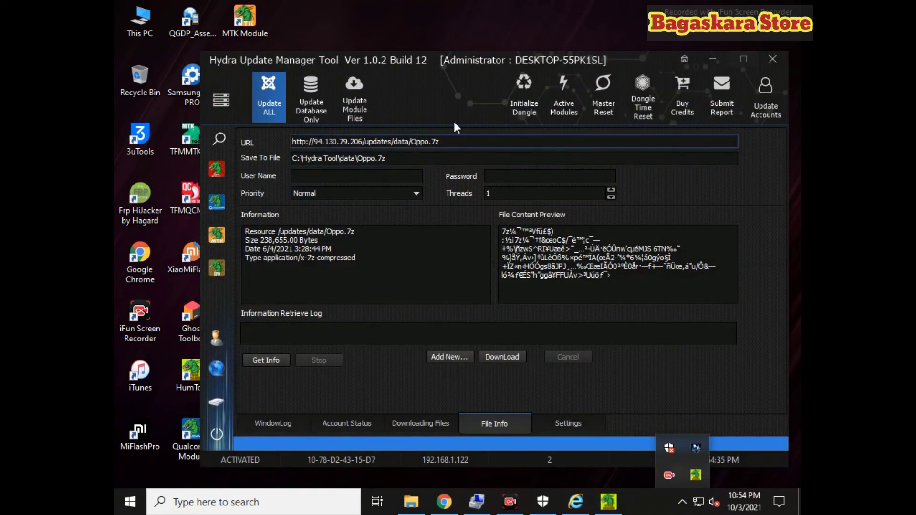
pyautogui.click(773, 59)
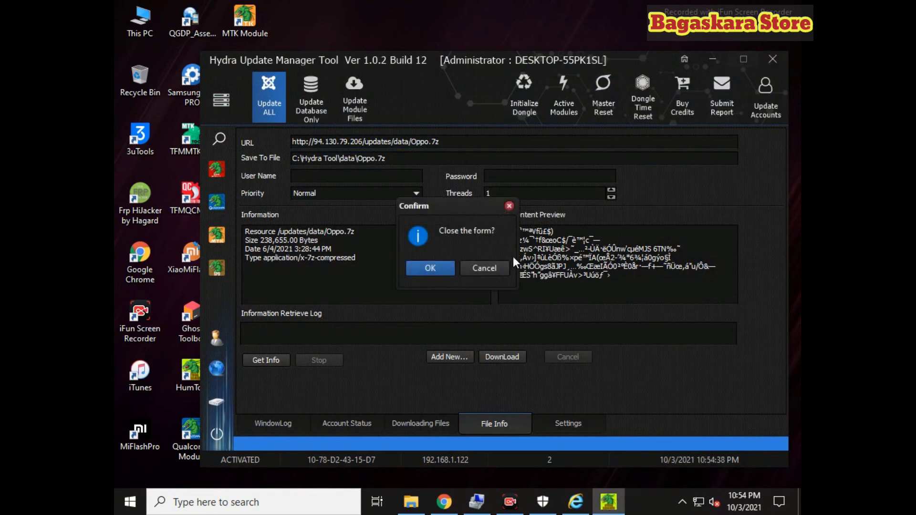
pyautogui.click(509, 206)
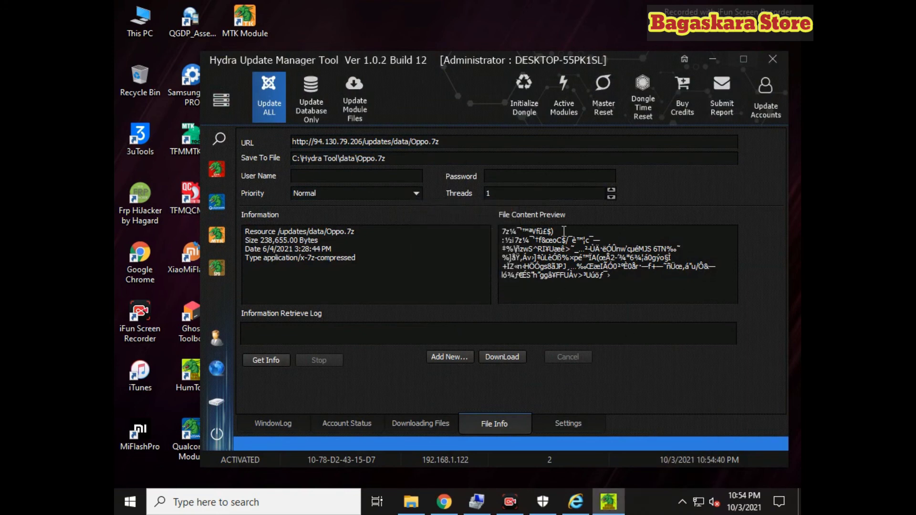
pyautogui.click(772, 60)
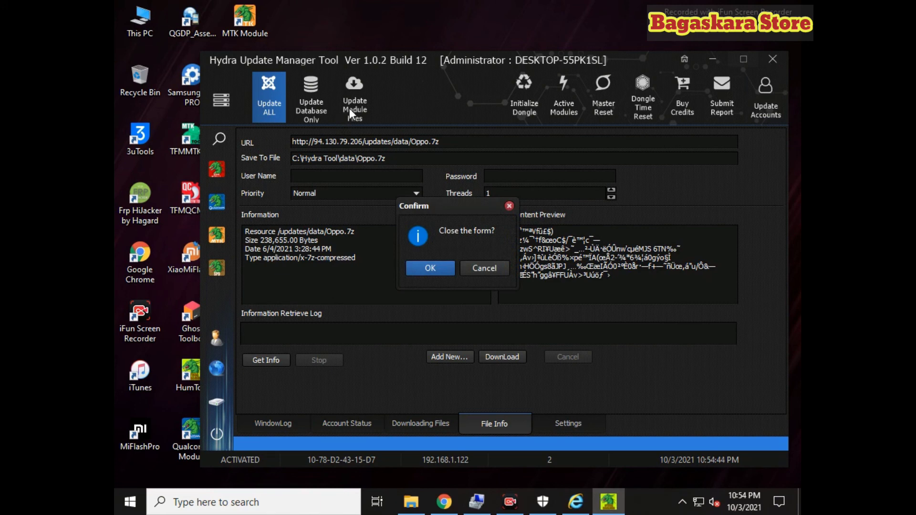
pyautogui.click(432, 268)
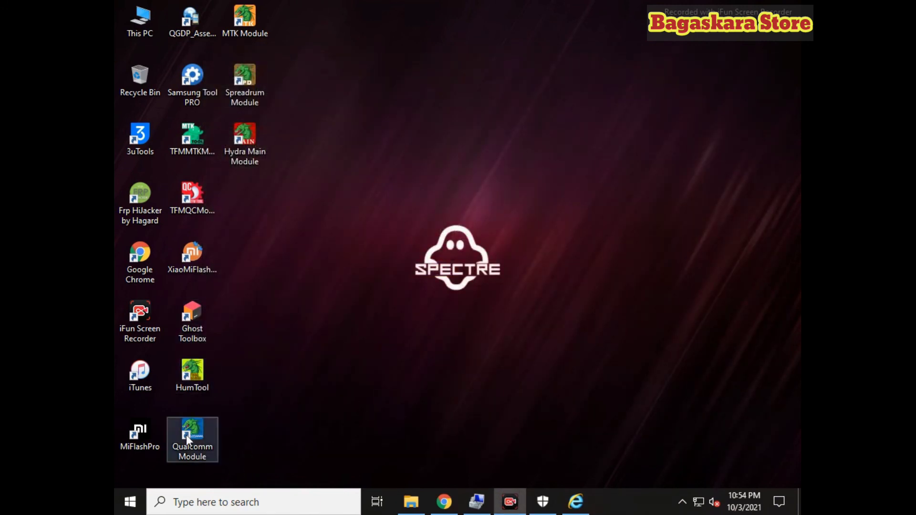
# Arrange the MTK, Spreadrum, Hydra Main, Qualcomm and HumTool shortcuts into a new column
pyautogui.moveTo(196, 424); pyautogui.dragTo(238, 214)
pyautogui.moveTo(192, 374); pyautogui.dragTo(243, 264)
pyautogui.moveTo(252, 33); pyautogui.dragTo(357, 34)
pyautogui.moveTo(238, 93); pyautogui.dragTo(343, 92)
pyautogui.moveTo(260, 140); pyautogui.dragTo(353, 143)
pyautogui.moveTo(248, 200); pyautogui.dragTo(355, 210)
pyautogui.moveTo(245, 258); pyautogui.dragTo(363, 258)
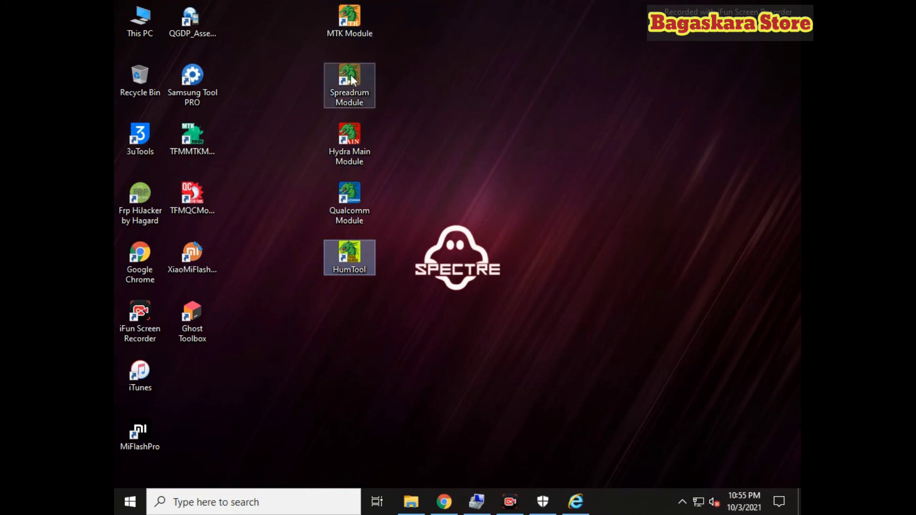
# Start HumTool from its desktop shortcut as administrator
pyautogui.click(682, 501)
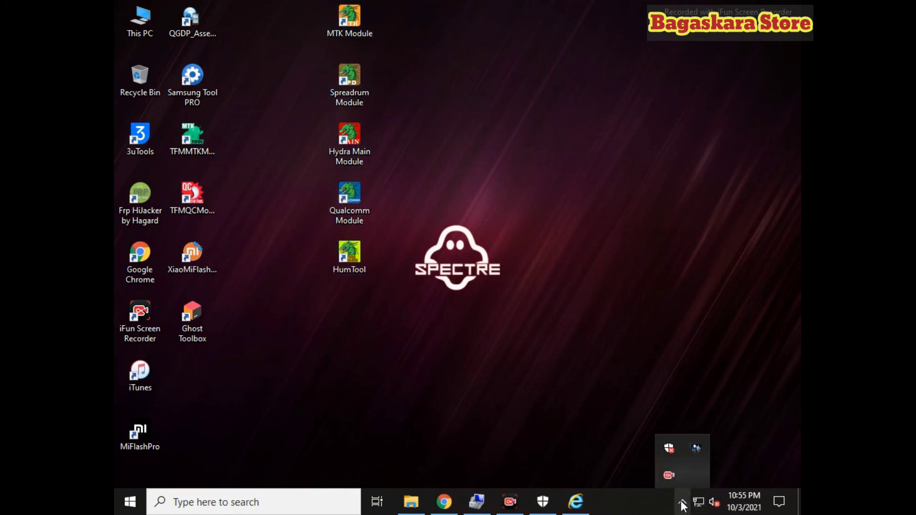
pyautogui.click(340, 260)
pyautogui.rightClick(342, 258)
pyautogui.click(390, 230)
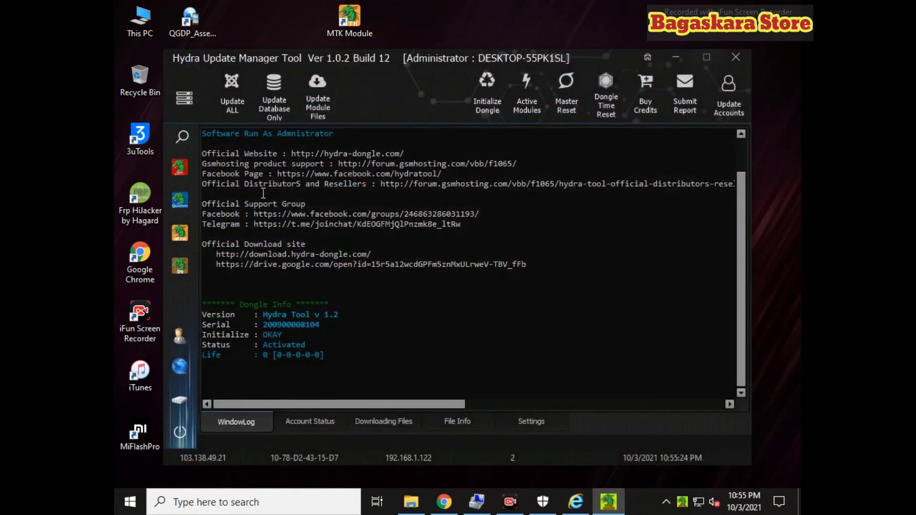
# Launch the Hydra Qualcomm Tool and set the brand to XIAOMI, browsing its model list
pyautogui.click(183, 207)
pyautogui.click(712, 139)
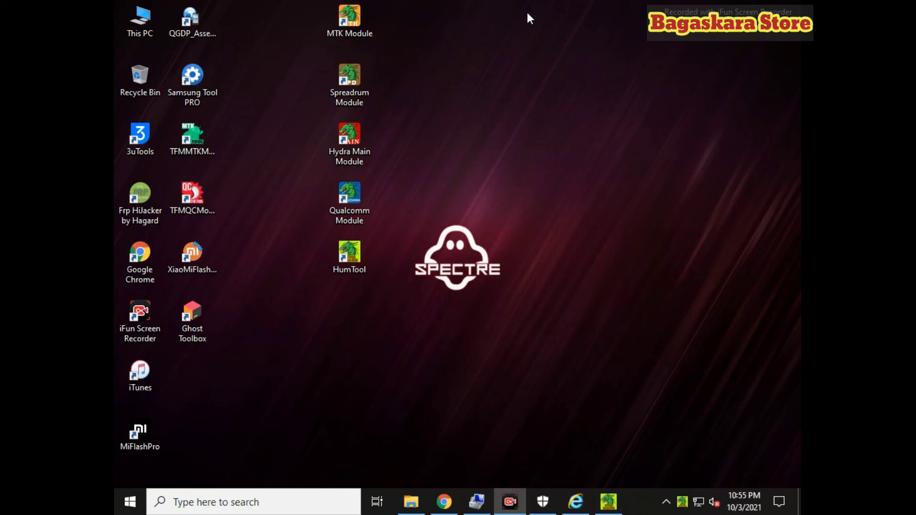
pyautogui.click(258, 79)
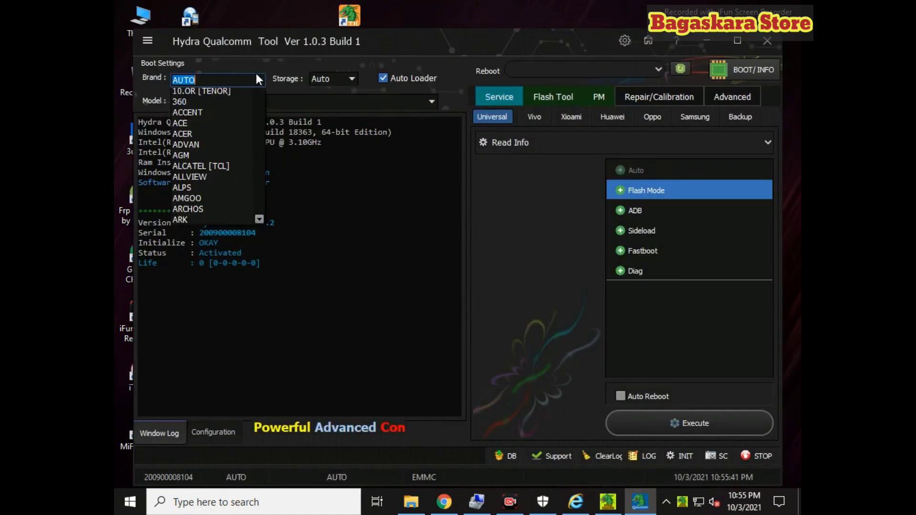
pyautogui.click(256, 78)
pyautogui.click(254, 76)
pyautogui.scroll(-5, 214, 147)
pyautogui.scroll(-7, 214, 147)
pyautogui.moveTo(259, 124); pyautogui.dragTo(263, 239)
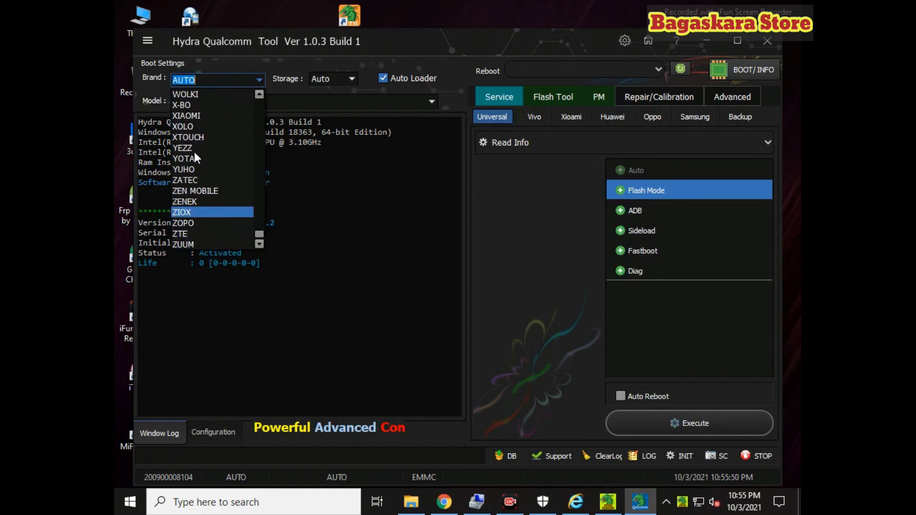
pyautogui.click(186, 116)
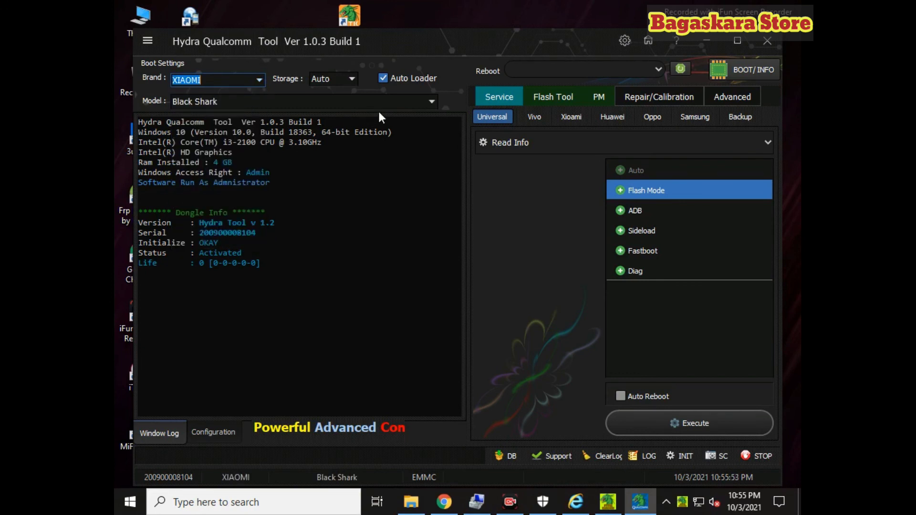
pyautogui.click(432, 102)
pyautogui.scroll(-8, 326, 140)
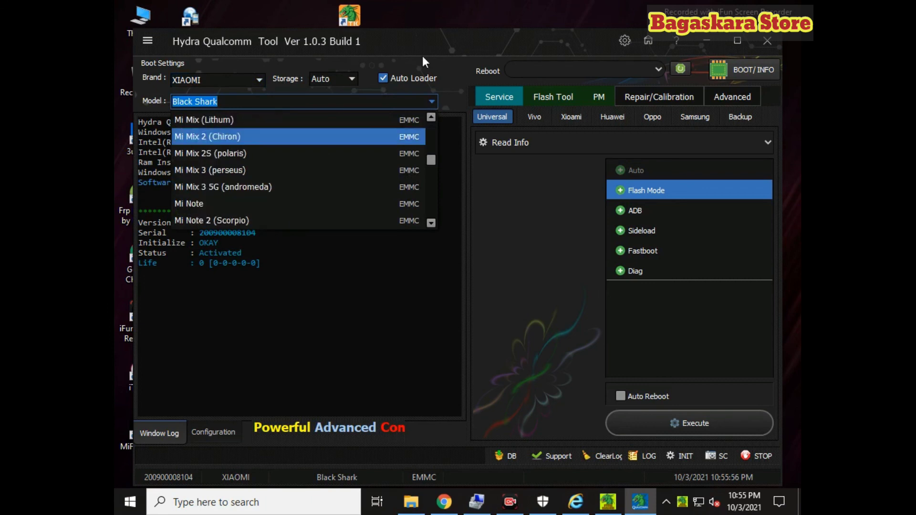
pyautogui.click(431, 106)
# Browse the Xiaomi and Oppo service function categories, then close the Qualcomm tool
pyautogui.click(571, 117)
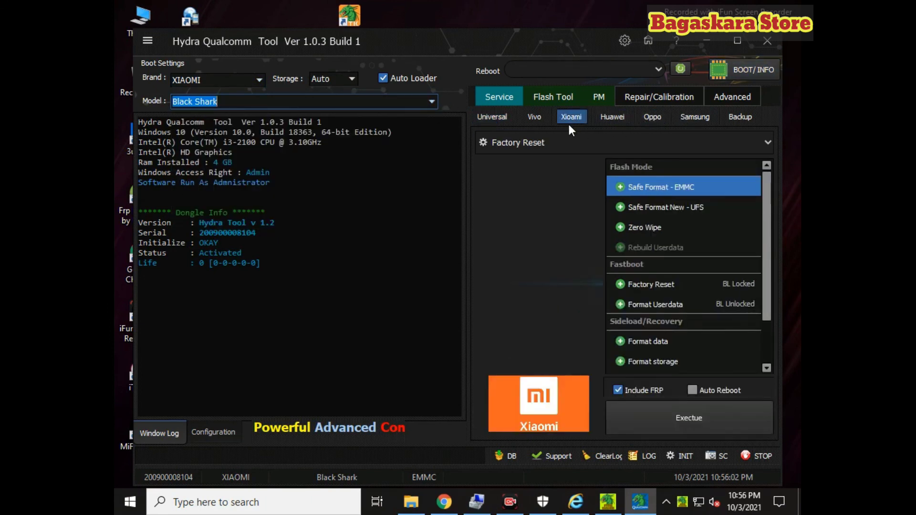
pyautogui.click(554, 142)
pyautogui.click(644, 118)
pyautogui.click(548, 141)
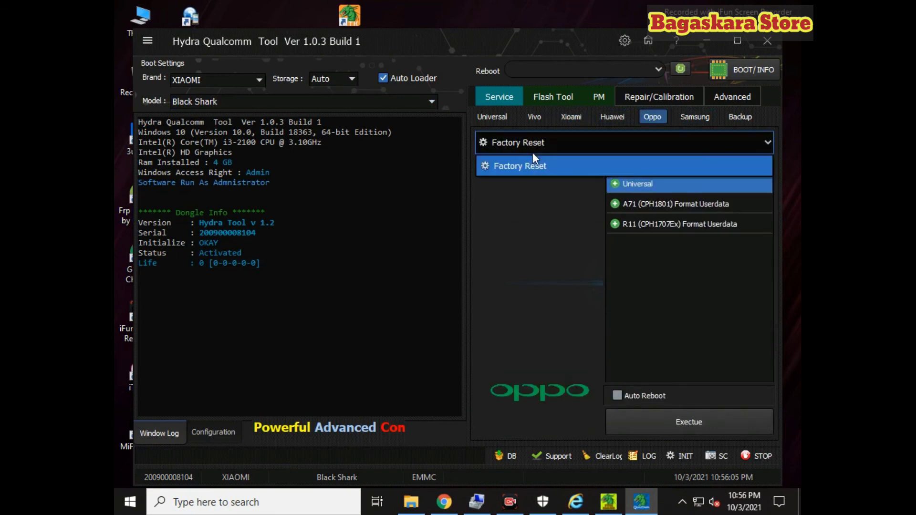
pyautogui.click(550, 135)
pyautogui.click(768, 41)
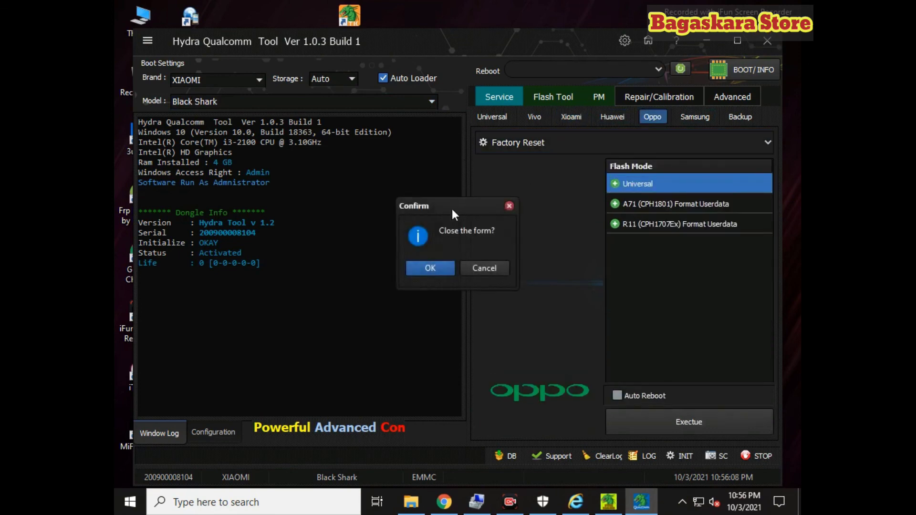
pyautogui.click(431, 269)
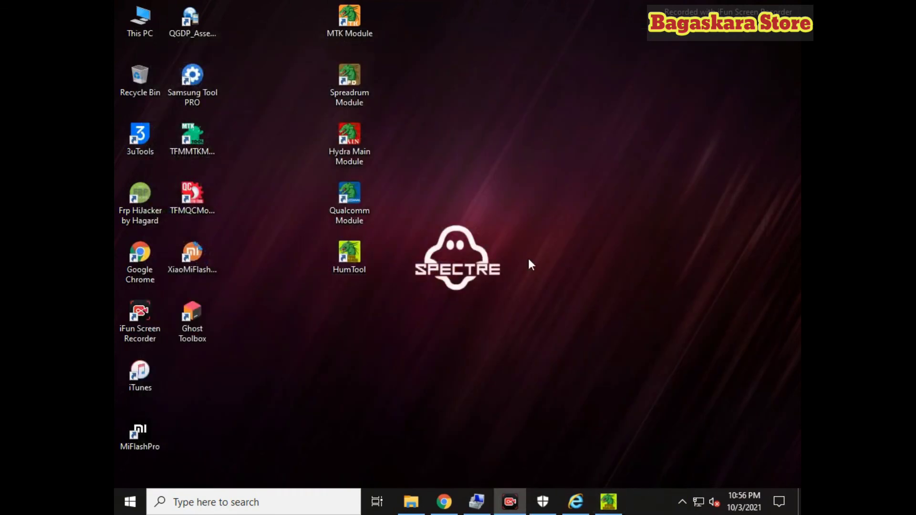
# Select the Unisoc module in the update manager and launch the Hydra Unisoc Tool
pyautogui.click(610, 500)
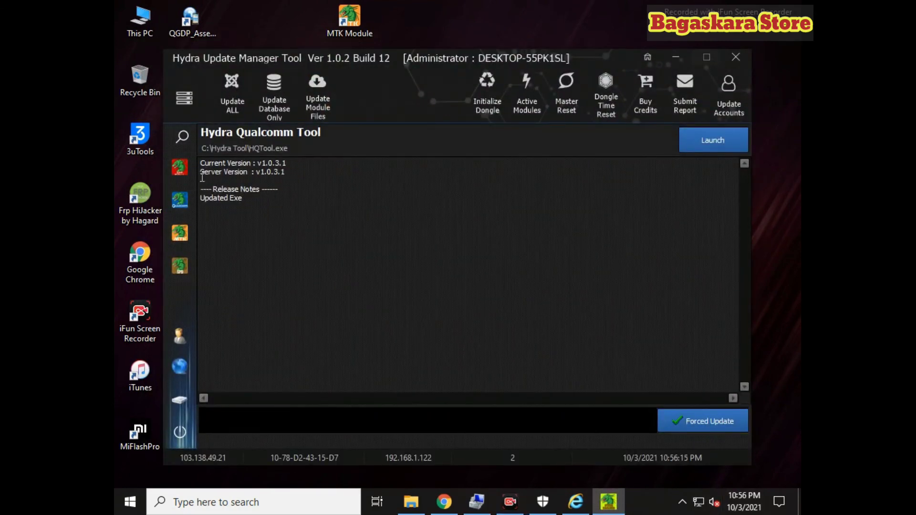
pyautogui.click(179, 266)
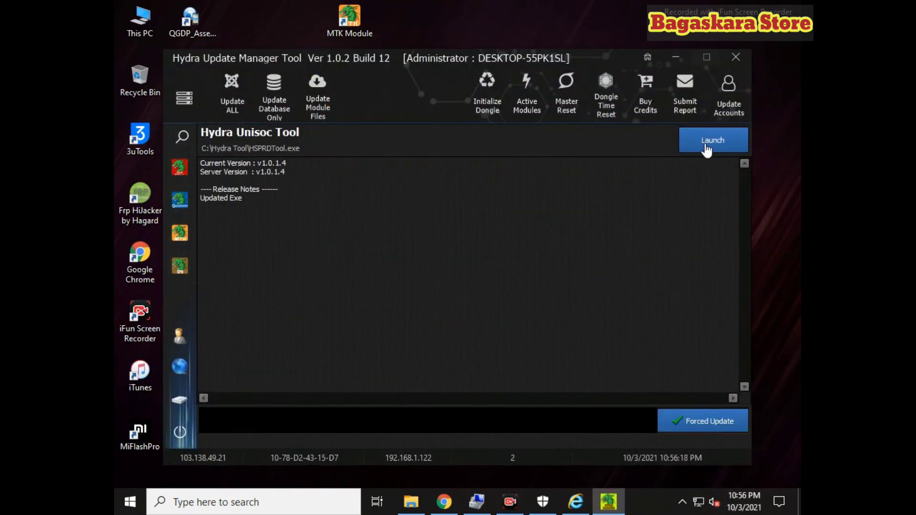
pyautogui.click(706, 149)
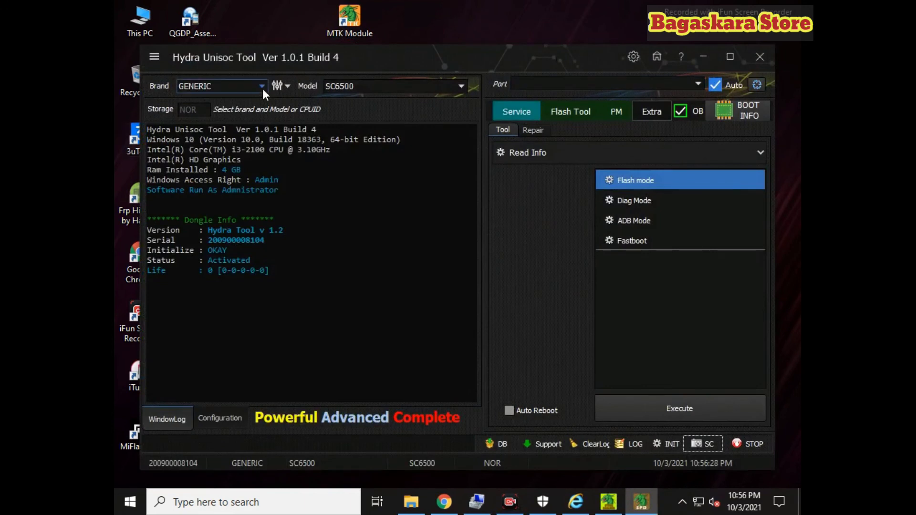
# Scroll through the Brand list, keep GENERIC, and close the Unisoc tool
pyautogui.click(262, 87)
pyautogui.scroll(-15, 234, 127)
pyautogui.scroll(-3, 233, 125)
pyautogui.scroll(2, 213, 138)
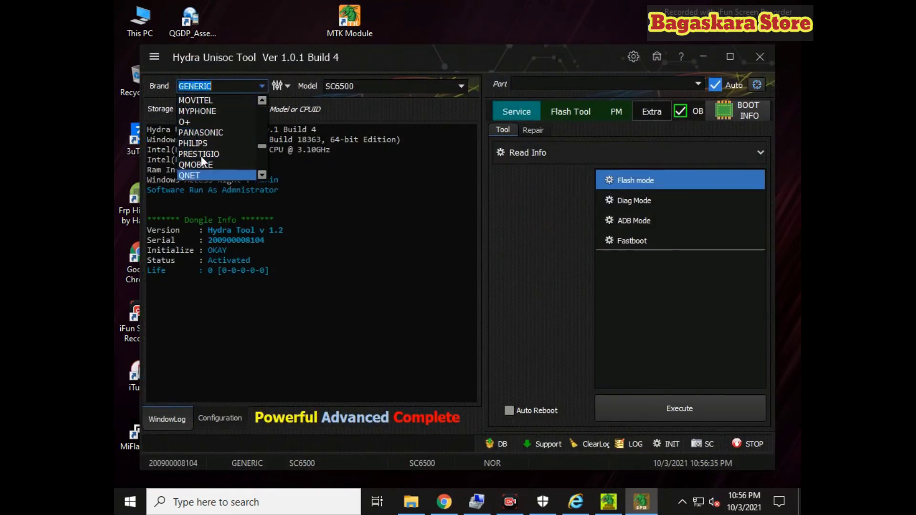
pyautogui.scroll(2, 216, 104)
pyautogui.scroll(6, 228, 136)
pyautogui.scroll(-10, 227, 137)
pyautogui.scroll(1, 228, 136)
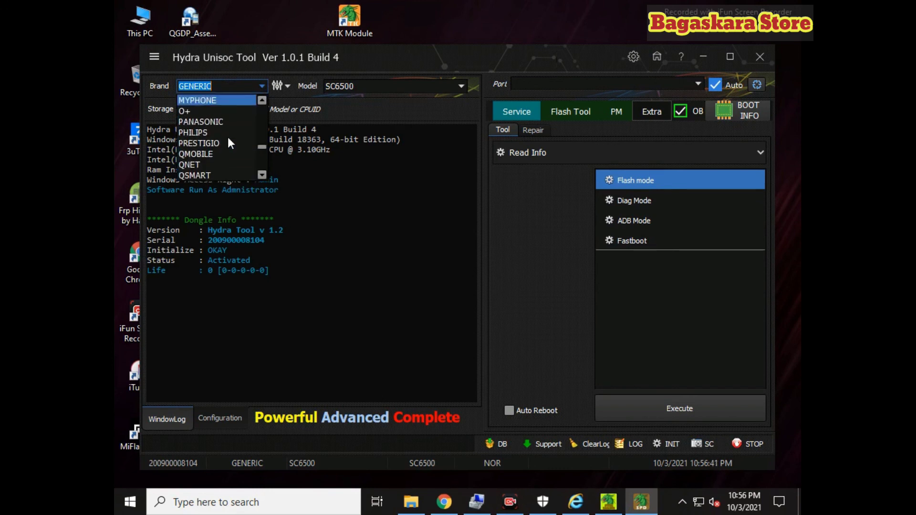
pyautogui.scroll(11, 227, 136)
pyautogui.scroll(-1, 227, 136)
pyautogui.scroll(-9, 228, 138)
pyautogui.scroll(-13, 228, 137)
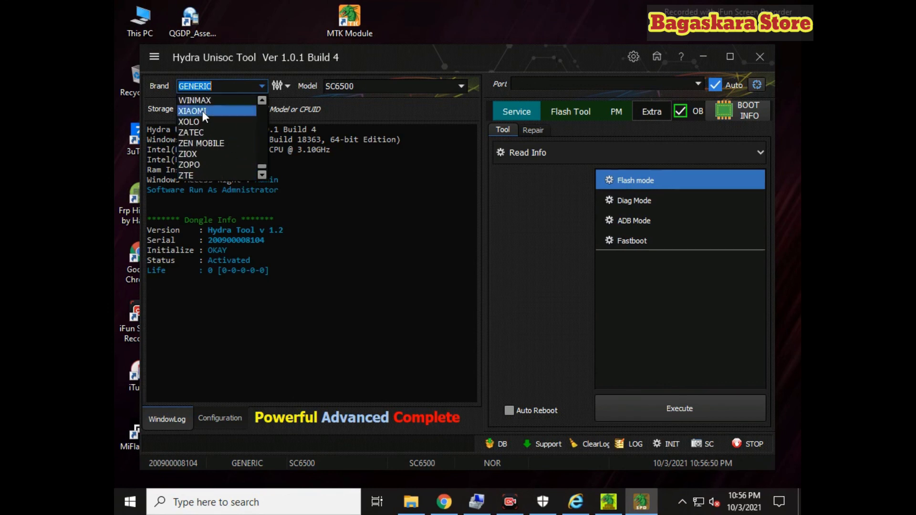
pyautogui.scroll(2, 203, 110)
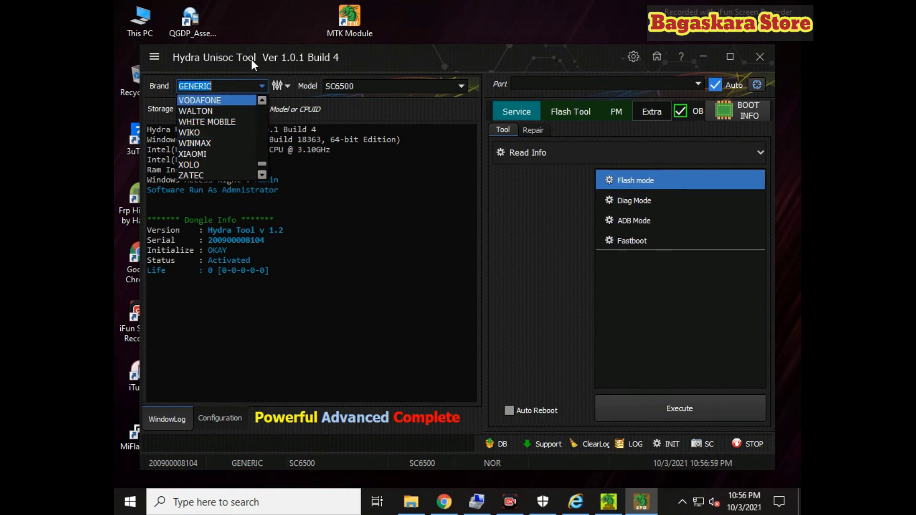
pyautogui.click(500, 447)
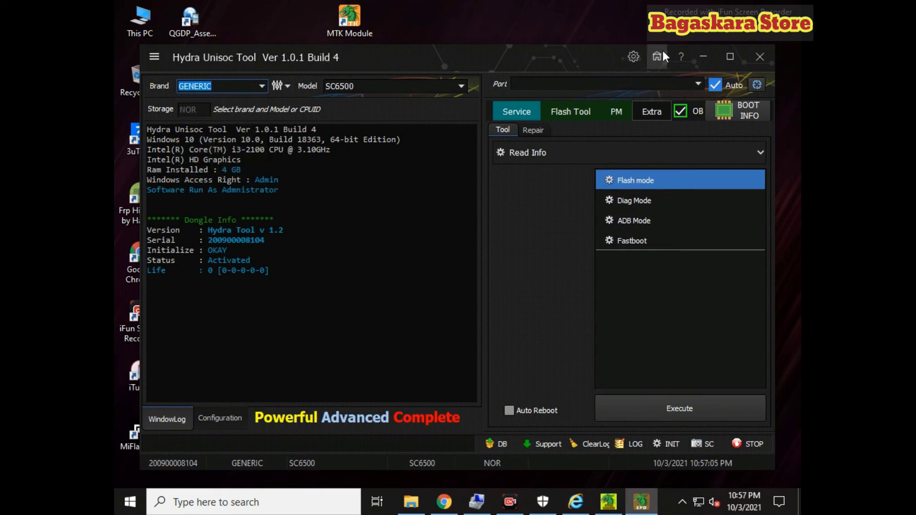
pyautogui.click(760, 57)
# Close the Unisoc tool and launch the MTK module from the Update Manager
pyautogui.click(426, 269)
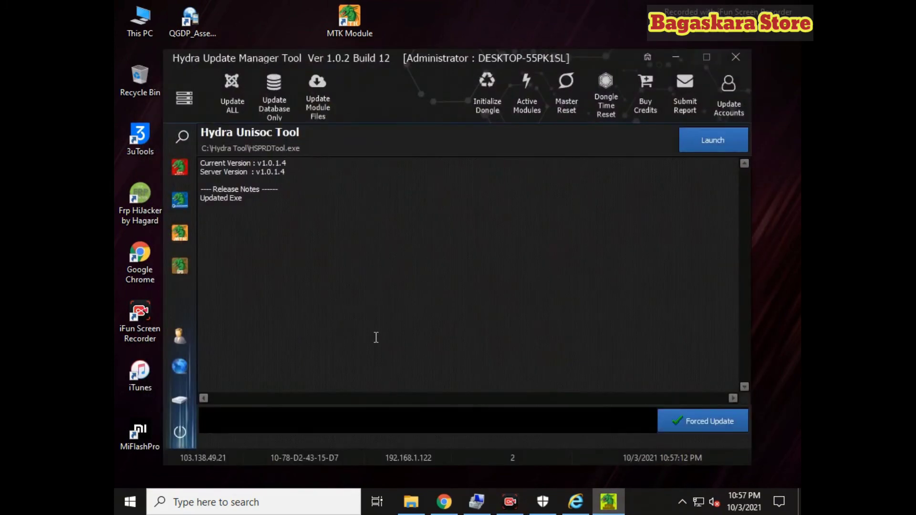
pyautogui.click(180, 233)
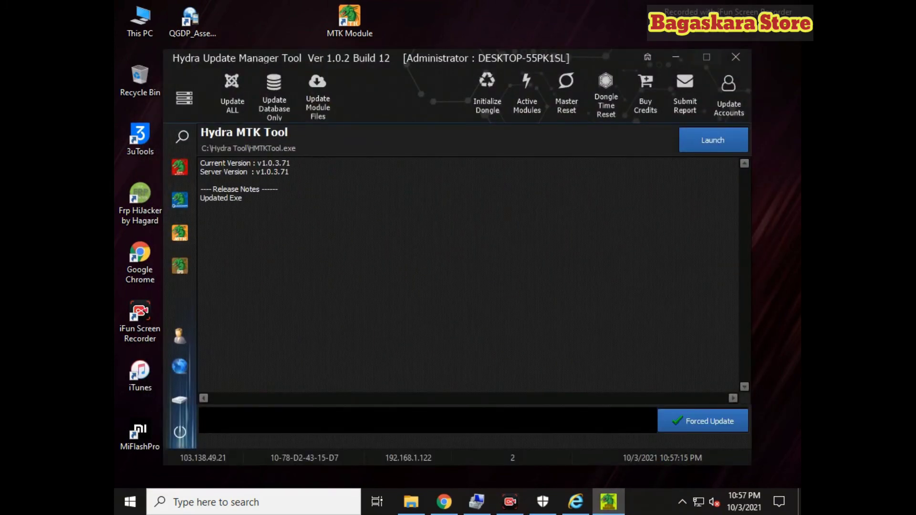
pyautogui.click(728, 151)
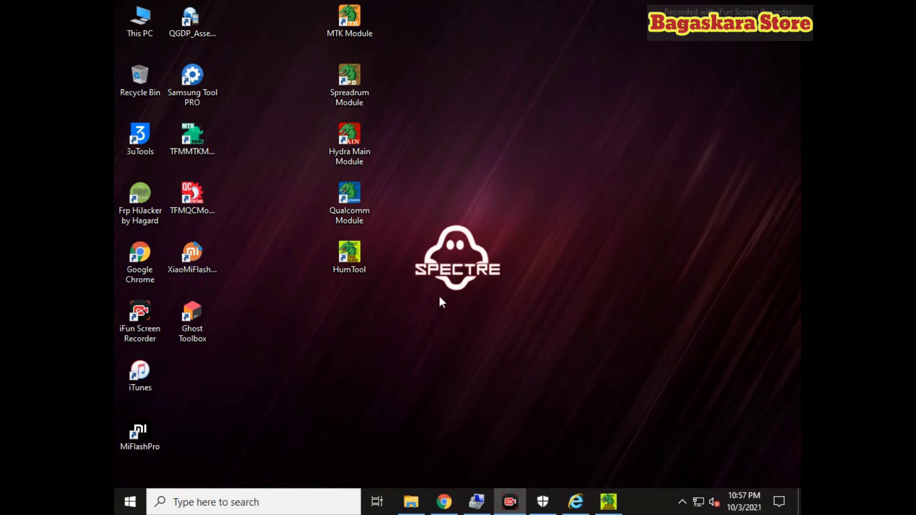
# Set the phone brand to OPPO and scroll through the Oppo model list
pyautogui.click(248, 71)
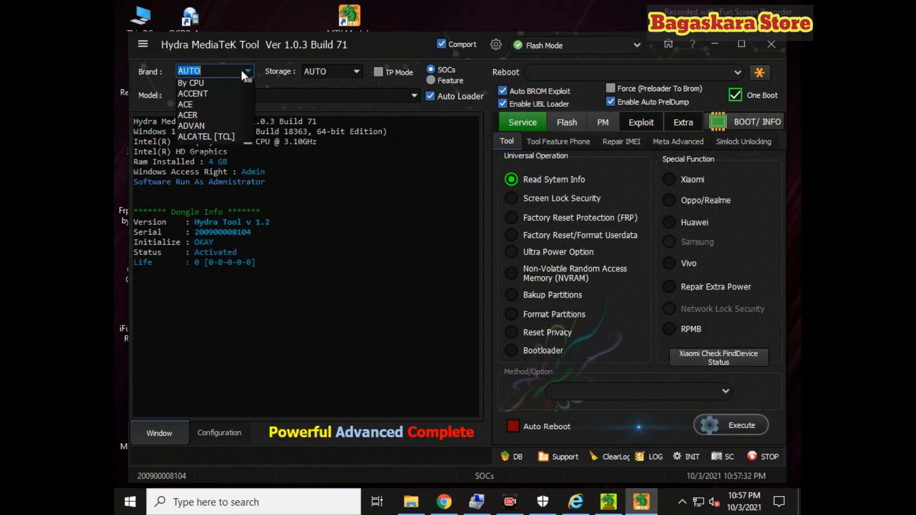
pyautogui.moveTo(254, 90); pyautogui.dragTo(252, 125)
pyautogui.scroll(-4, 207, 150)
pyautogui.click(180, 107)
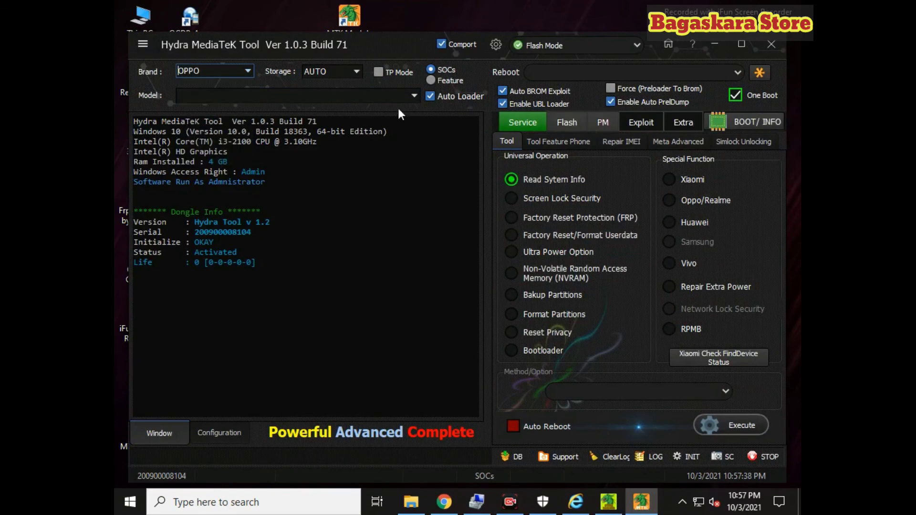
pyautogui.click(414, 96)
pyautogui.scroll(-4, 328, 153)
pyautogui.scroll(1, 314, 181)
pyautogui.scroll(-5, 313, 180)
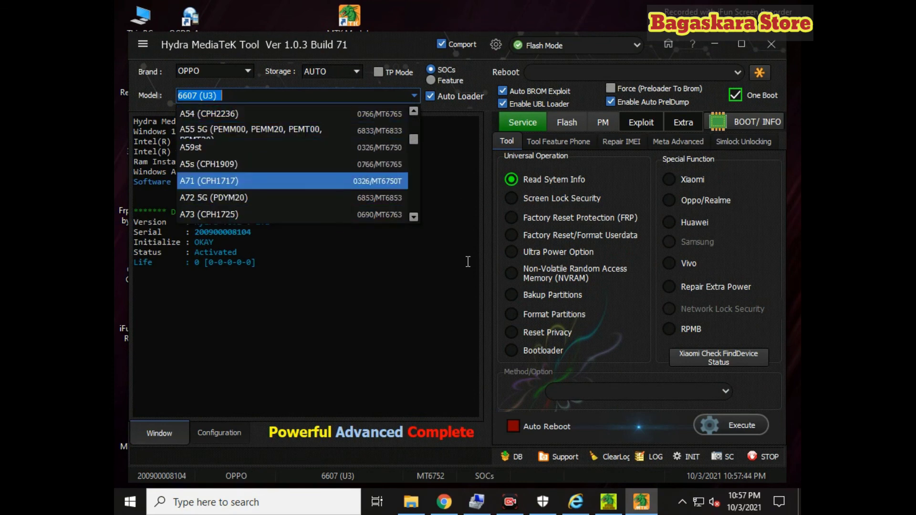